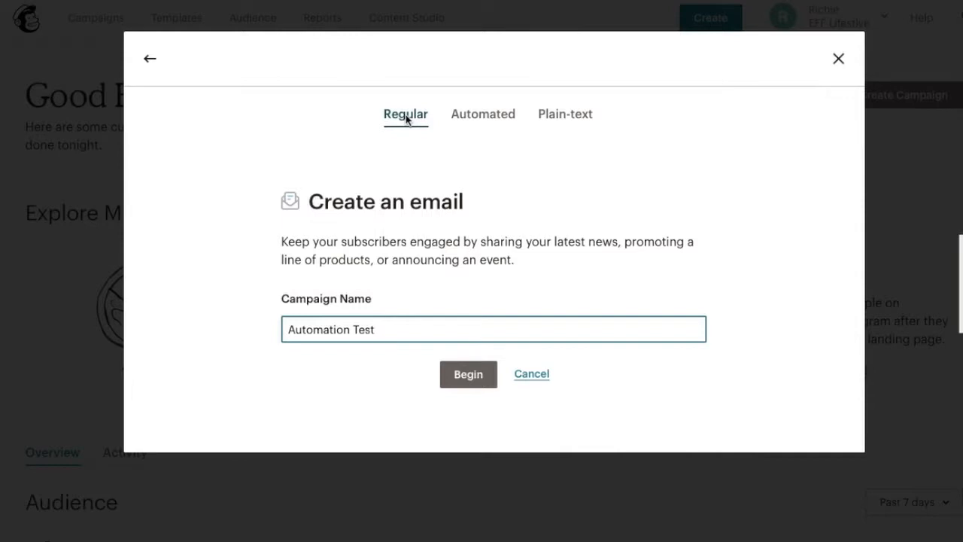
Create an automated "Email subscribers when they're tagged" campaign for the EFF Lifestlye audience
left_click(477, 118)
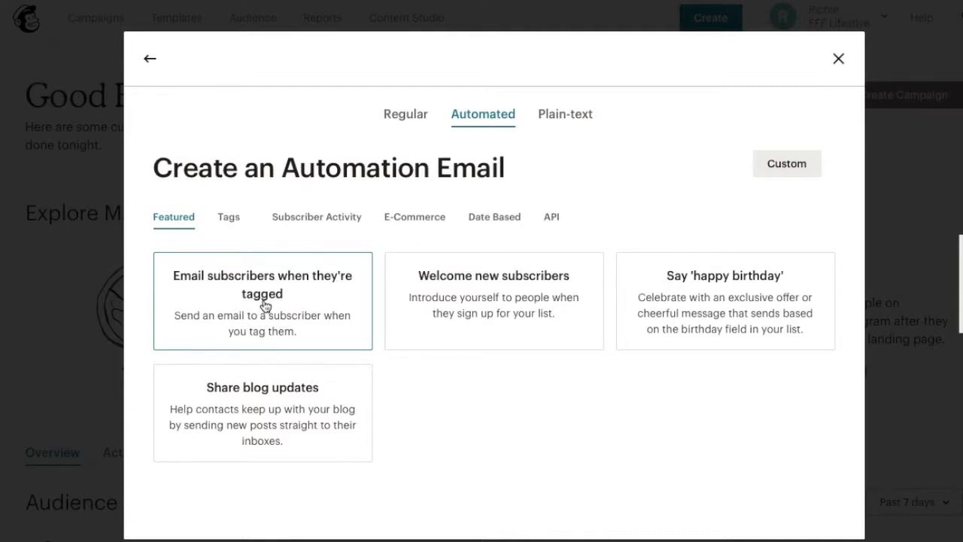
left_click(316, 307)
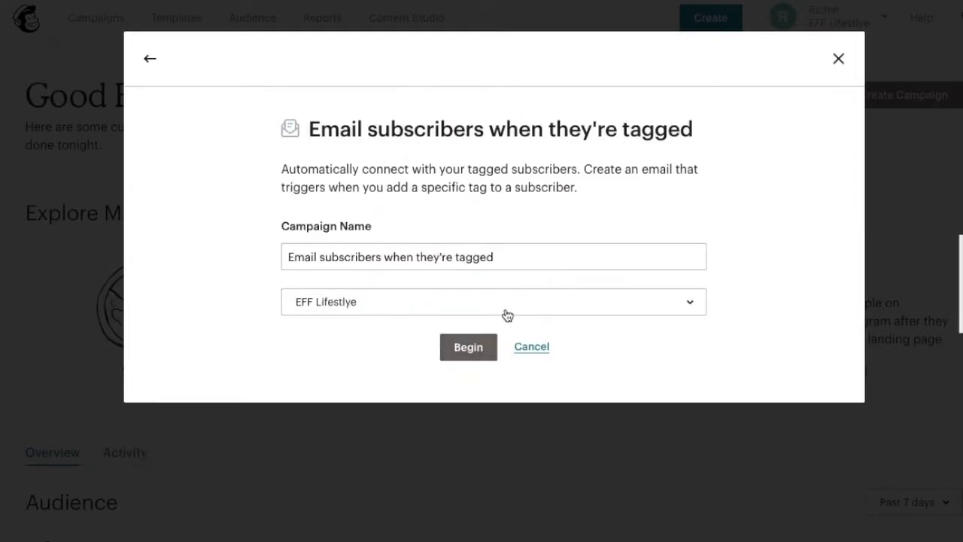
left_click(469, 348)
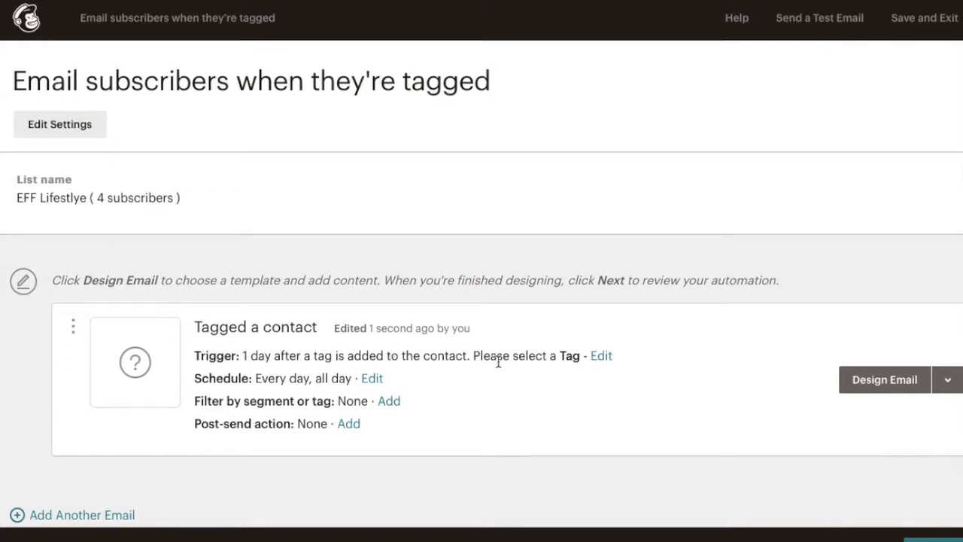
Set the automation trigger to fire when the Budget tag is added to a contact
left_click(600, 358)
left_click(776, 228)
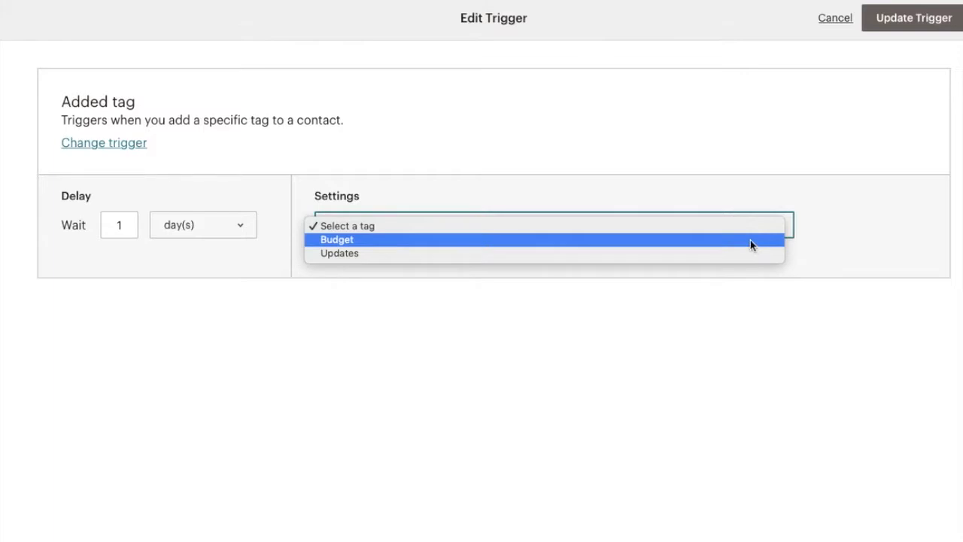
left_click(750, 240)
left_click(913, 23)
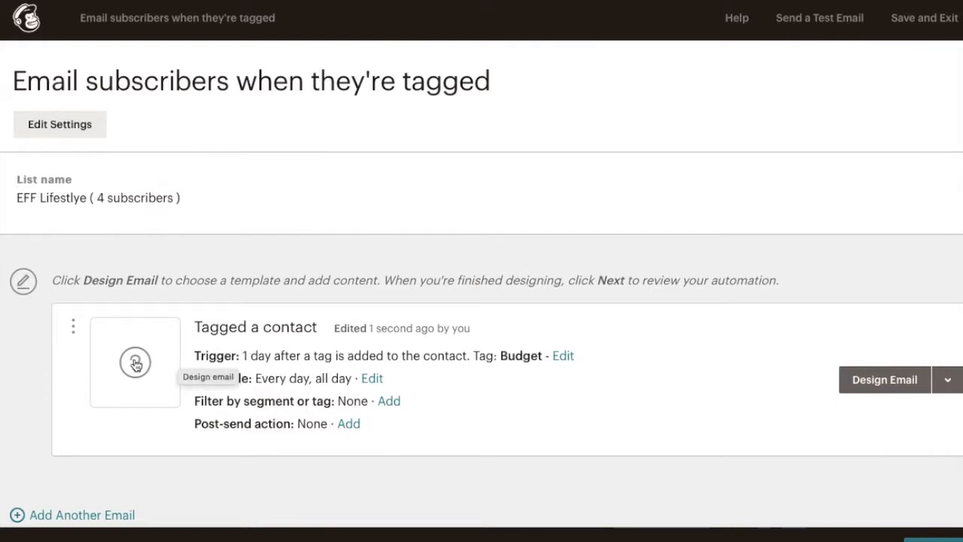
Change the trigger delay so the email is sent immediately and update the trigger
scroll(565, 343, "down", 1)
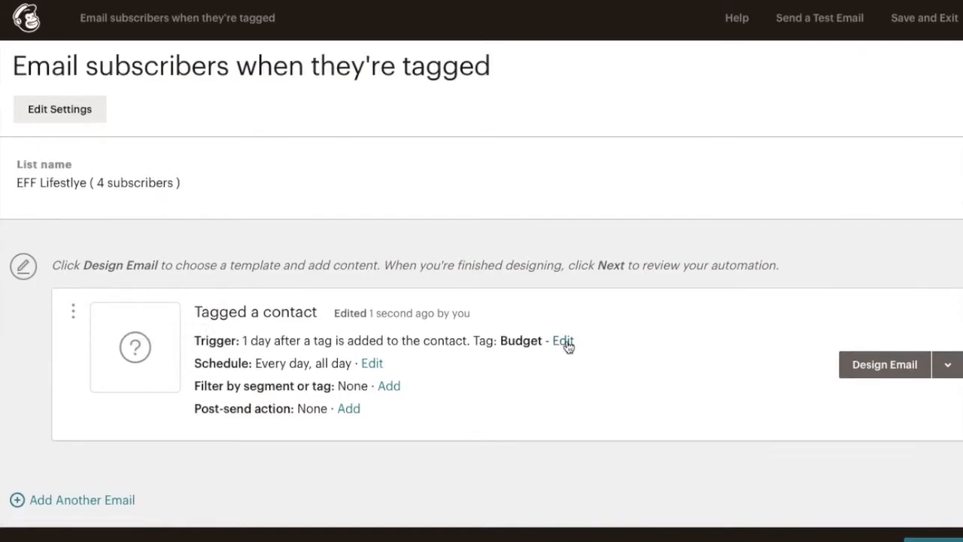
left_click(565, 340)
left_click(246, 225)
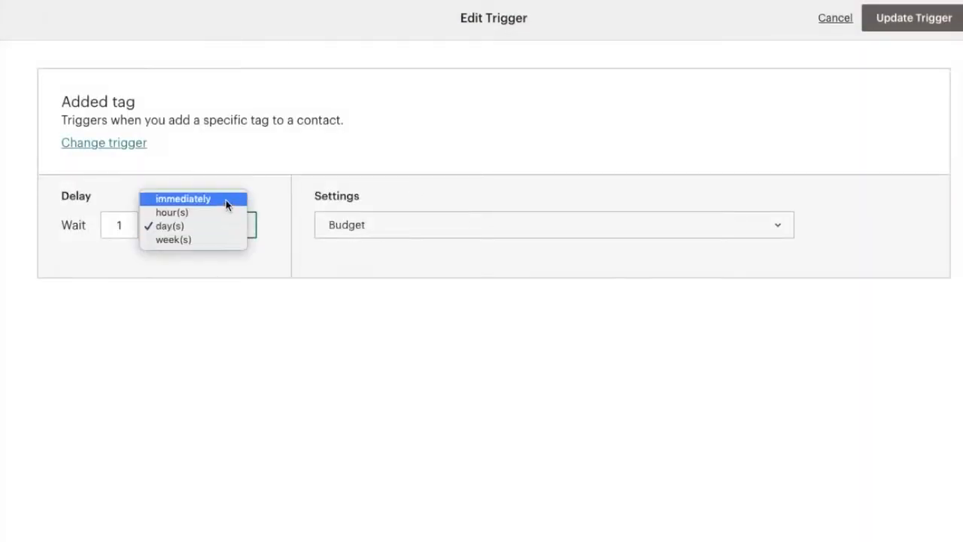
left_click(226, 200)
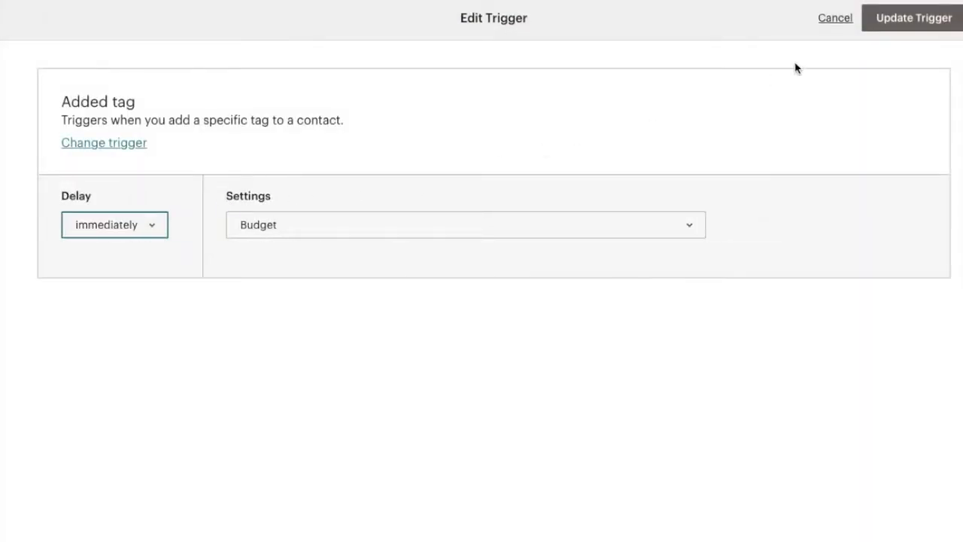
left_click(872, 21)
Start designing the tagged-contact email and name it "Requested Budget Worksheets"
left_click(857, 366)
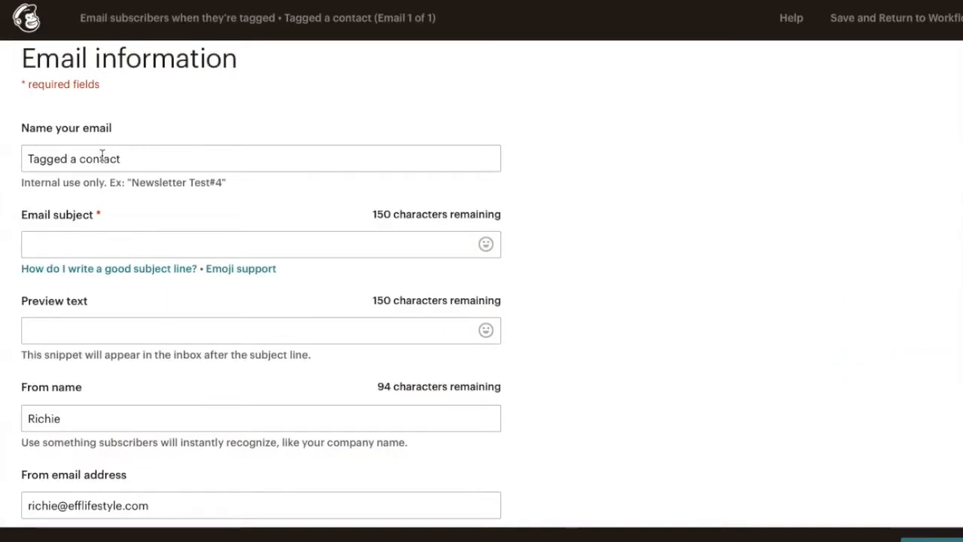
triple_click(94, 158)
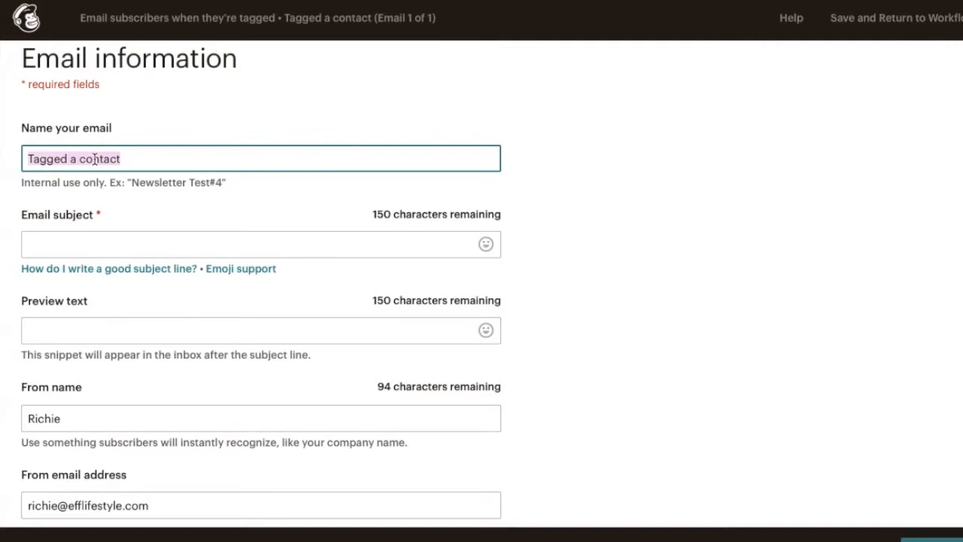
type("Budget")
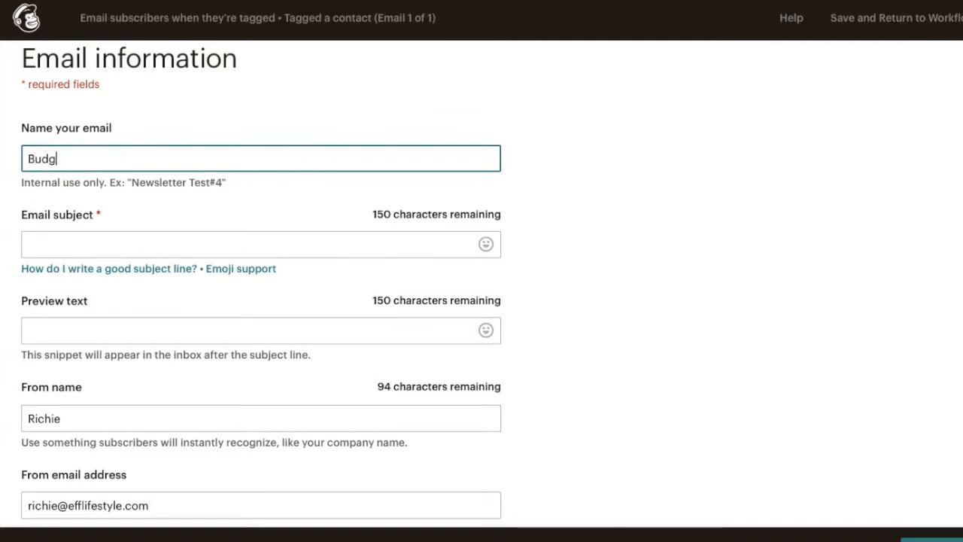
key("BackSpace")
key("BackSpace")
key("BackSpace")
key("BackSpace")
key("BackSpace")
type("Requested Budget Worksheets")
Enter "Here are your budget worksheets" as the email subject and leave the preview text empty
left_click(54, 242)
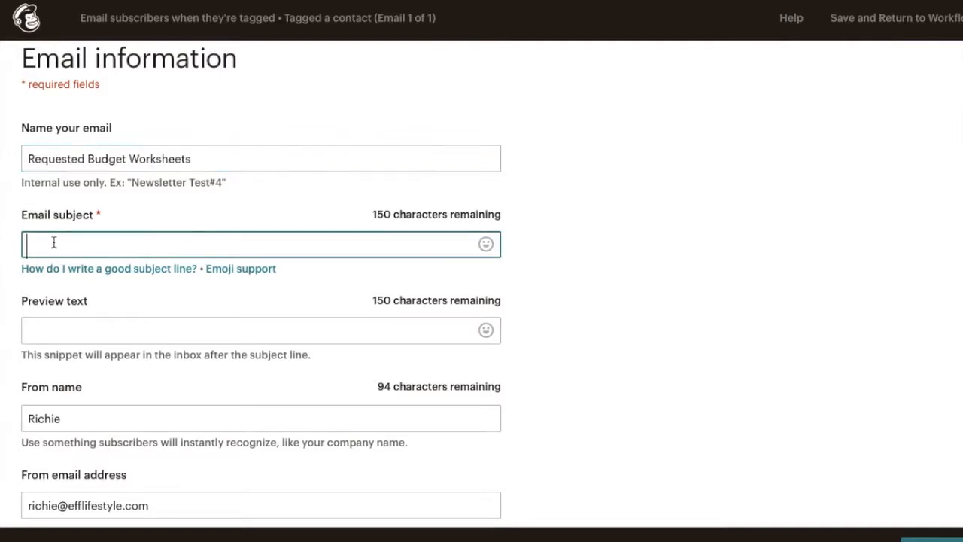
type("Here's your budget worksheets")
left_click(42, 332)
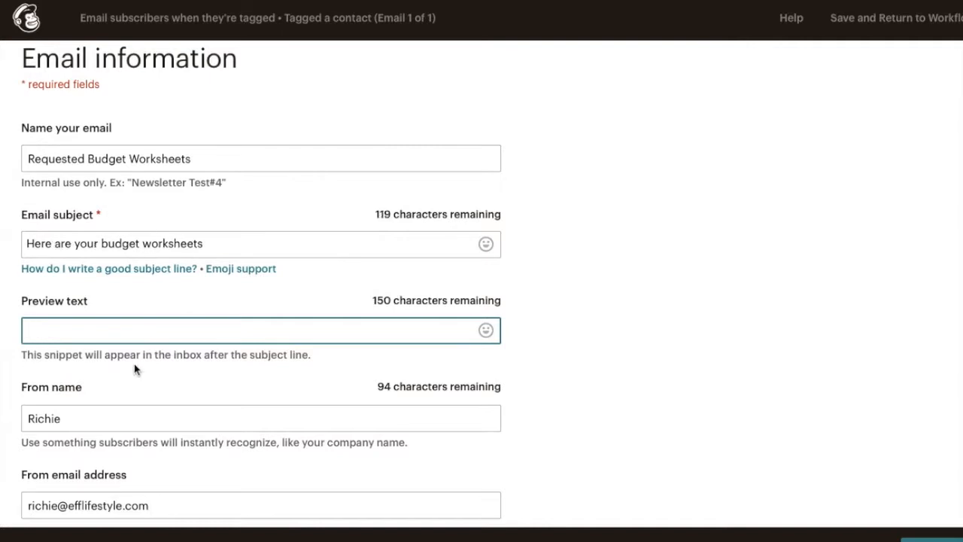
left_click(135, 380)
Set the sender's From name to "EFF Lifestyle"
scroll(136, 389, "down", 1)
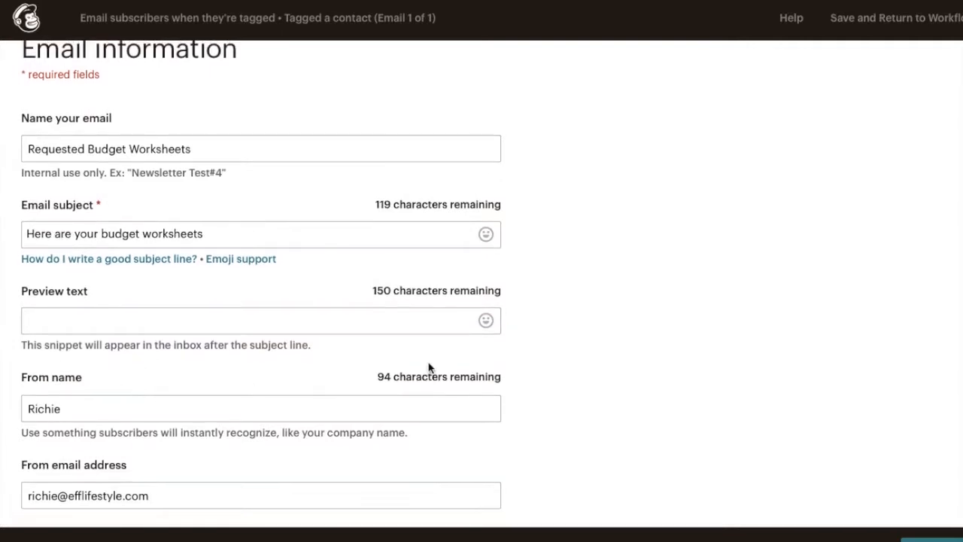
double_click(55, 409)
type("EFF")
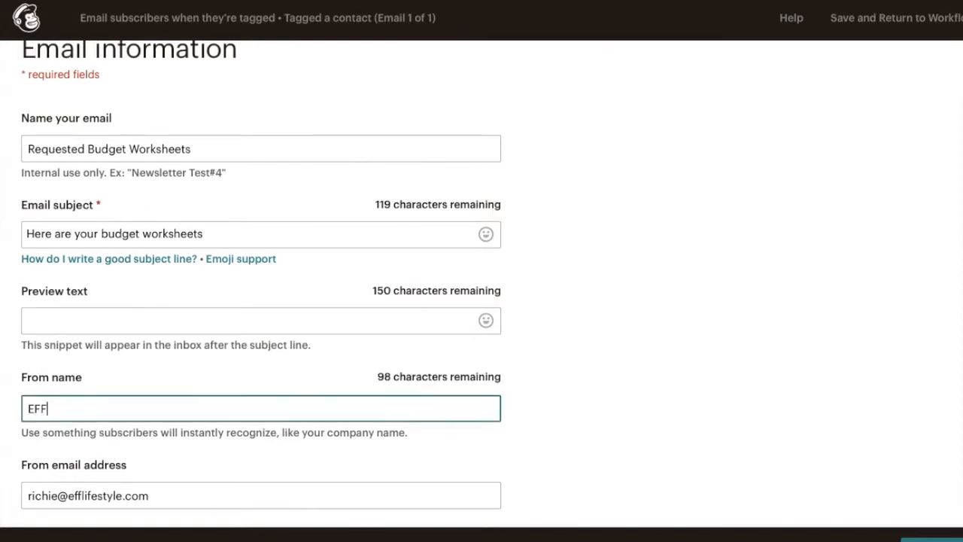
type(" Lifestyle")
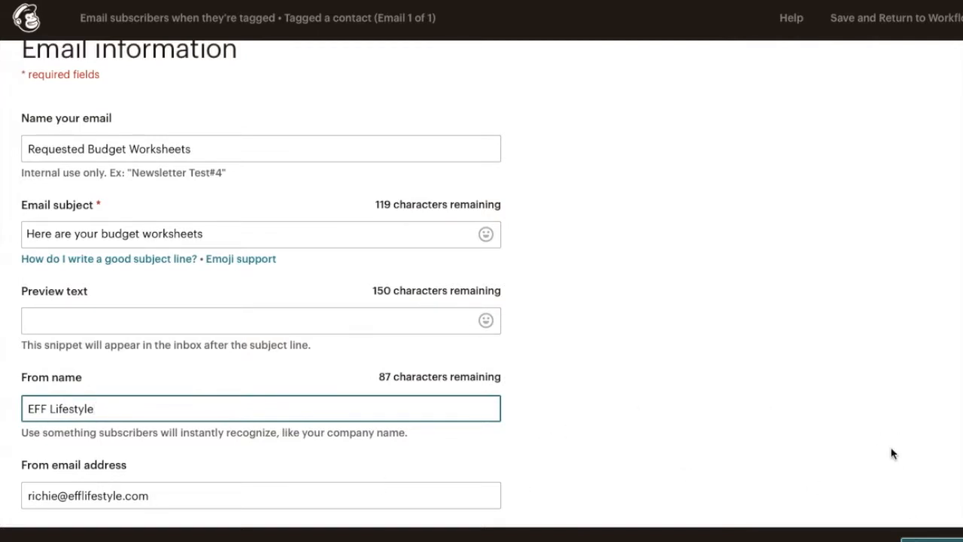
Look through the featured and basic layouts and select a template to design the email with
scroll(700, 303, "down", 3)
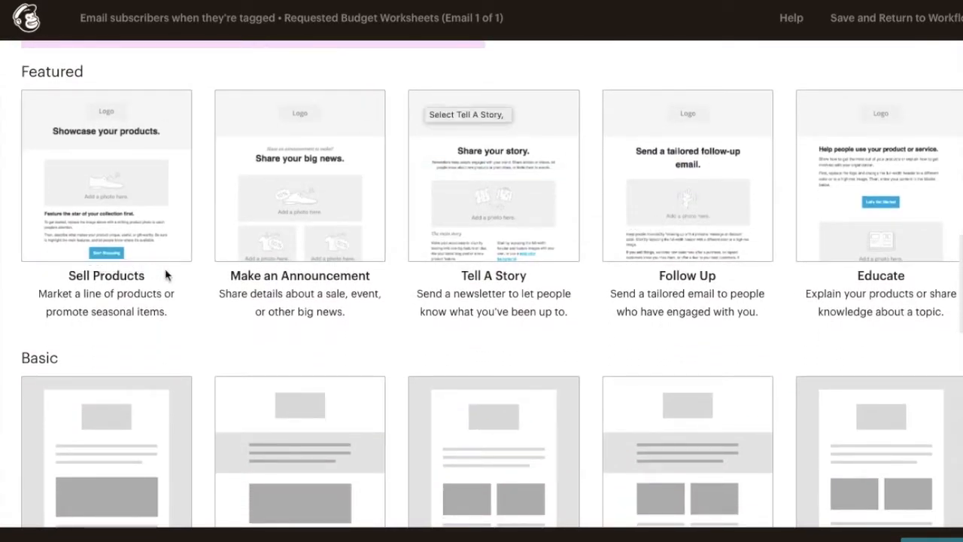
scroll(610, 315, "down", 3)
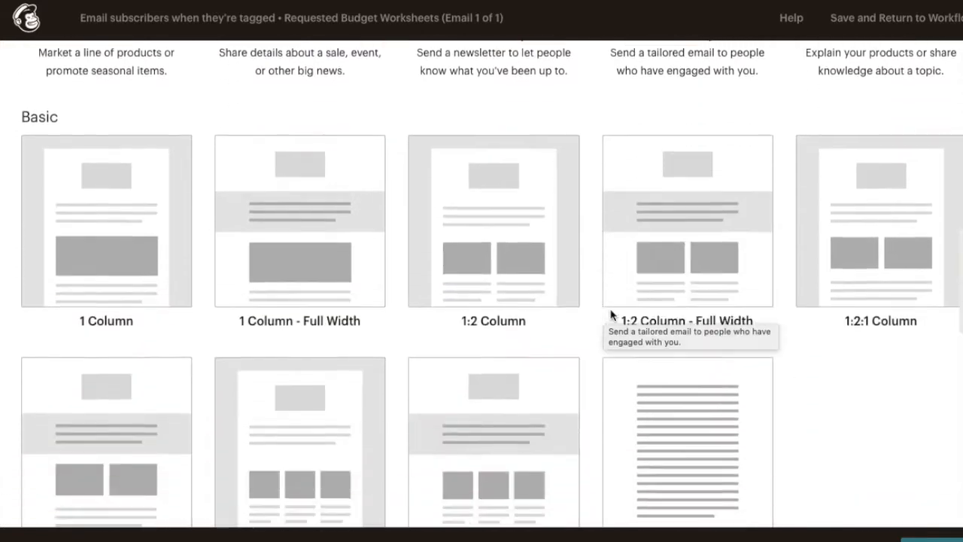
scroll(449, 380, "up", 6)
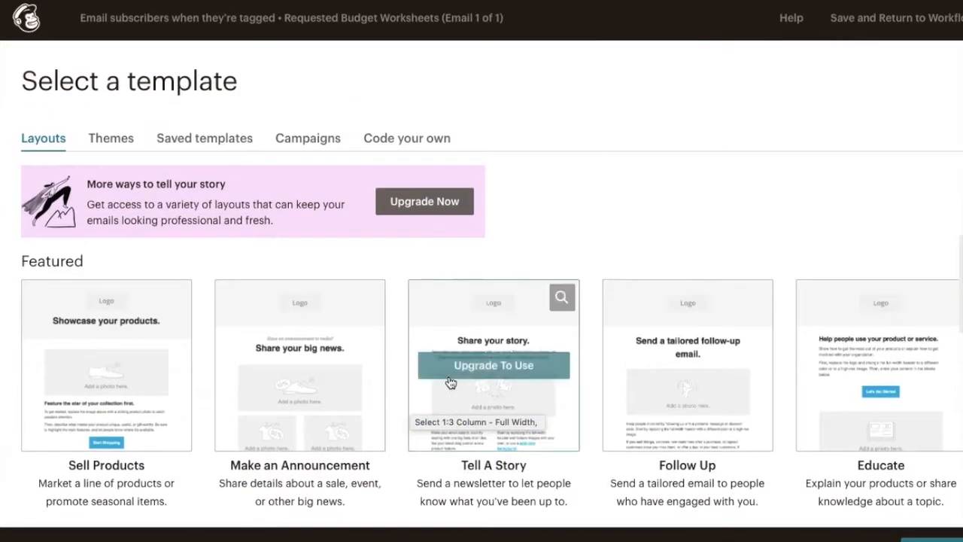
scroll(449, 380, "down", 6)
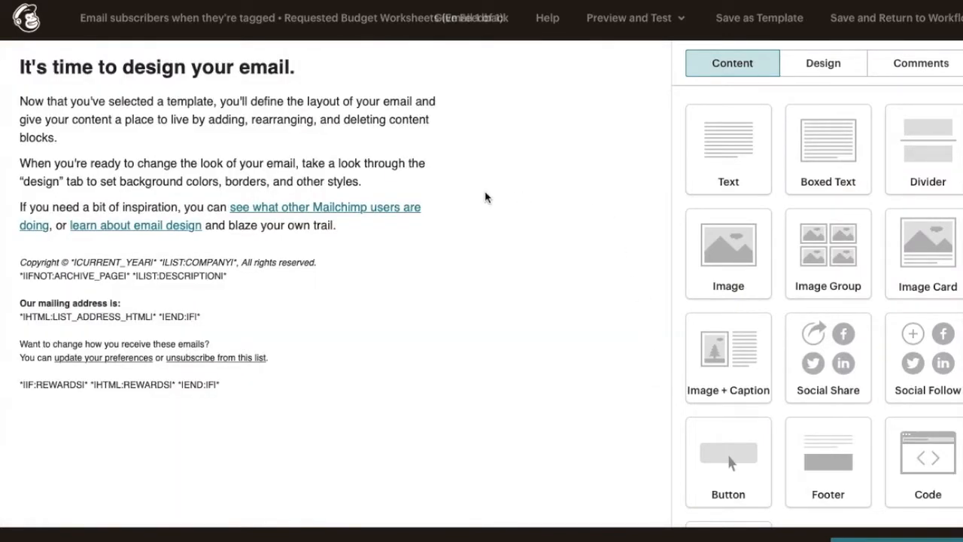
Add an image block below the heading and insert the "EFF Lifestyle Tips" picture from the stored files
left_click_drag(731, 258, 172, 140)
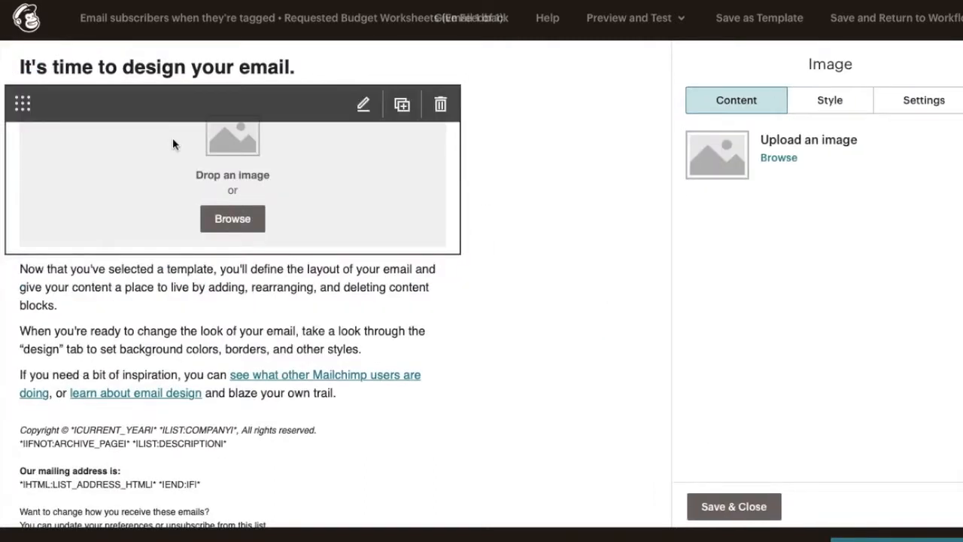
left_click(782, 160)
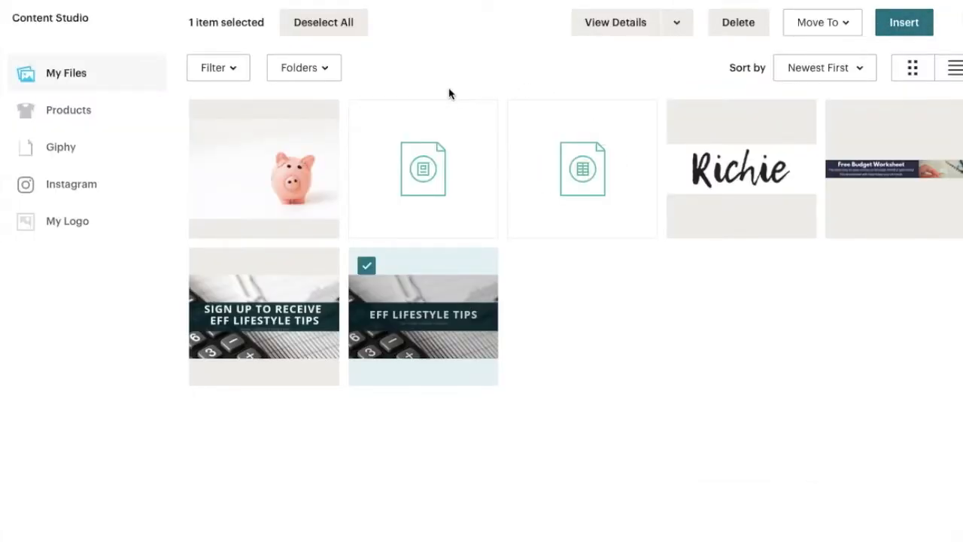
left_click(887, 27)
Delete the "It's time to design your email." heading block above the image
mouse_move(362, 69)
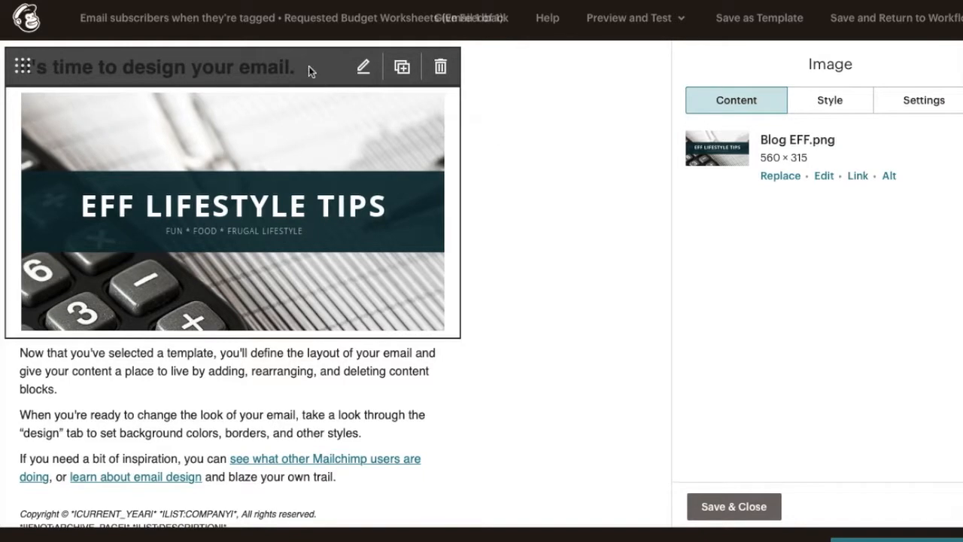
left_click(440, 67)
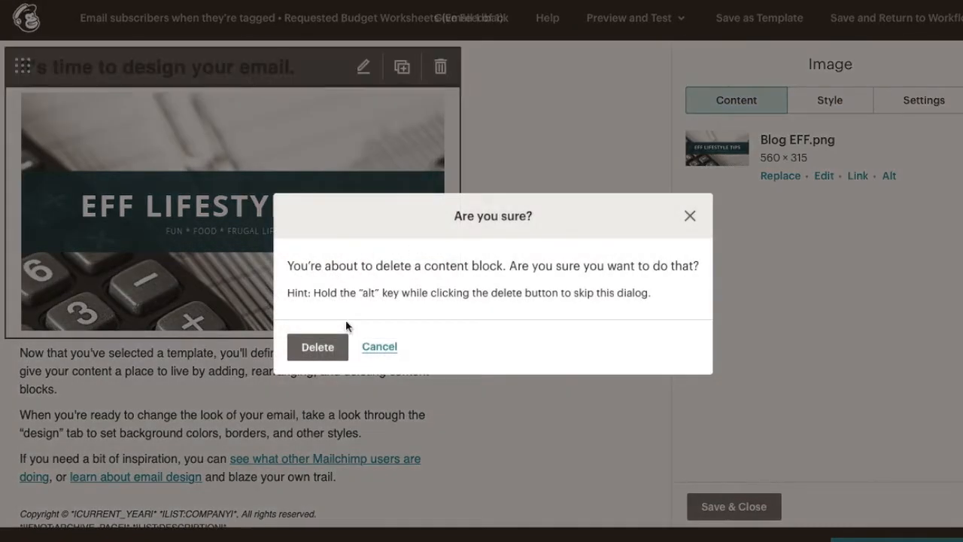
left_click(317, 347)
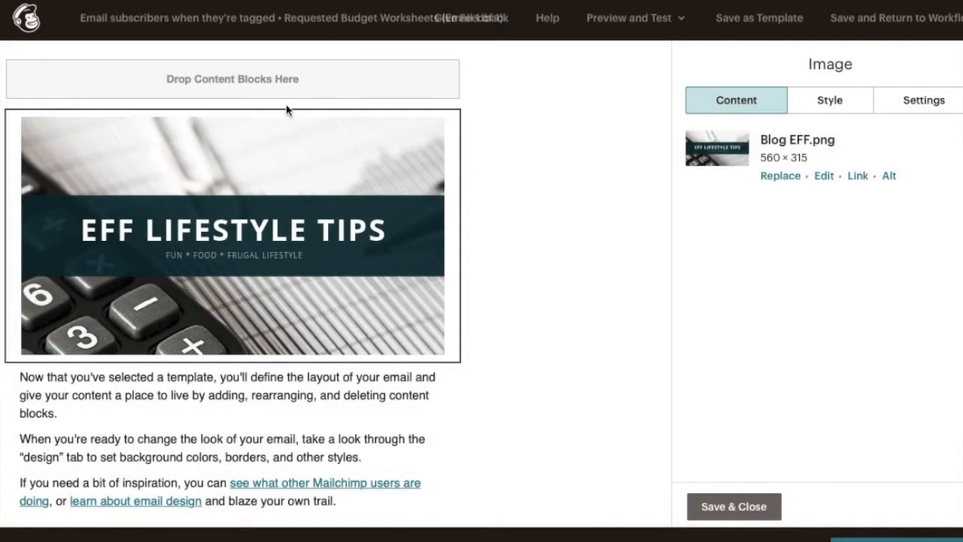
Replace the placeholder body text with the pasted budget worksheets message and bold its opening "Congratulations" sentence
left_click(189, 428)
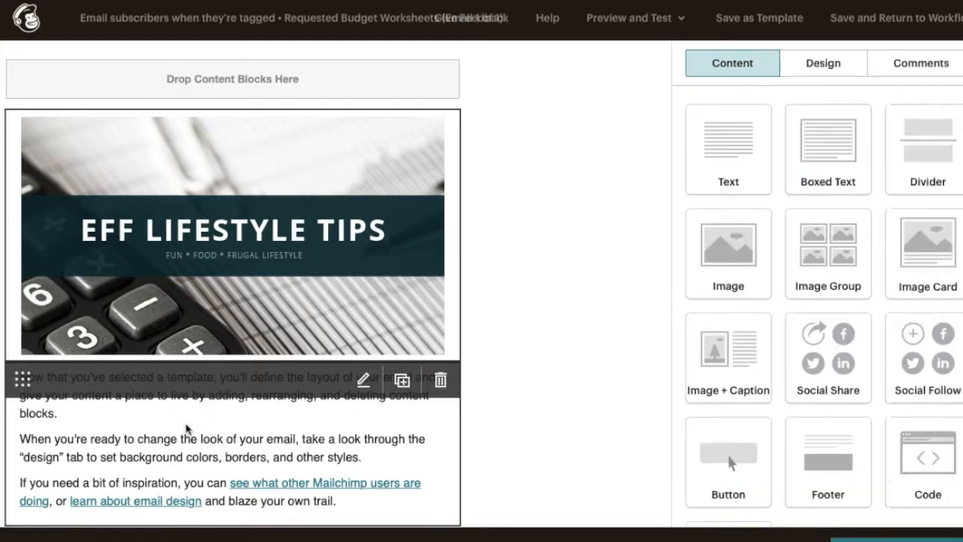
left_click_drag(697, 220, 714, 360)
type("Congratulations on taking the first step to Financial Freedom!  I really do believe that mindful spending is key to saving money and achieving your financial goals.  I've attached the budget worksheets in both PDF and Excel formats and hope you find them helpful!")
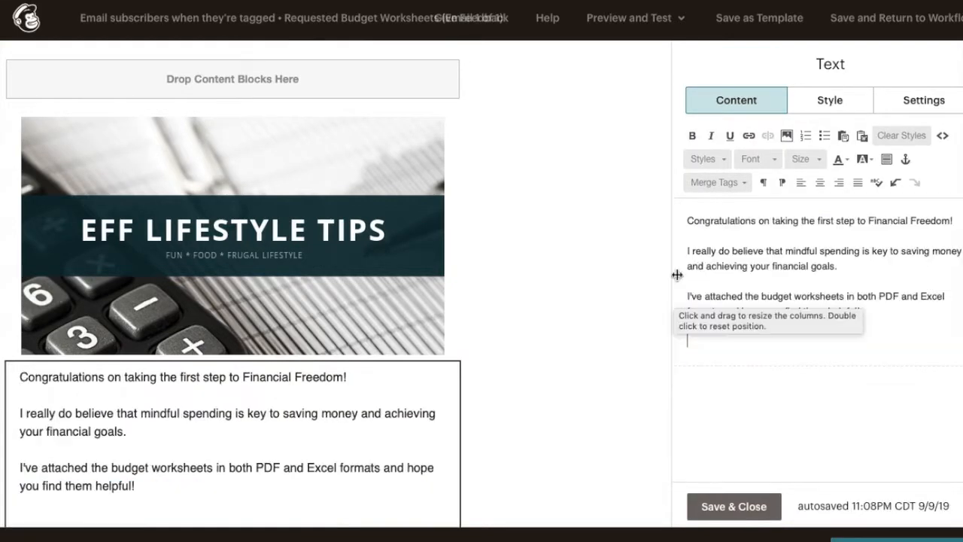
triple_click(700, 222)
left_click(692, 137)
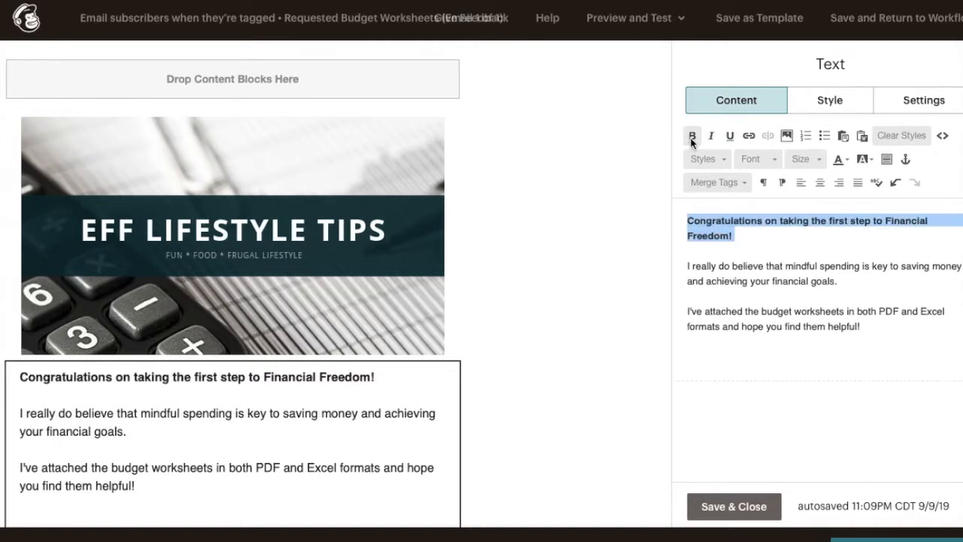
left_click(688, 222)
key("Return")
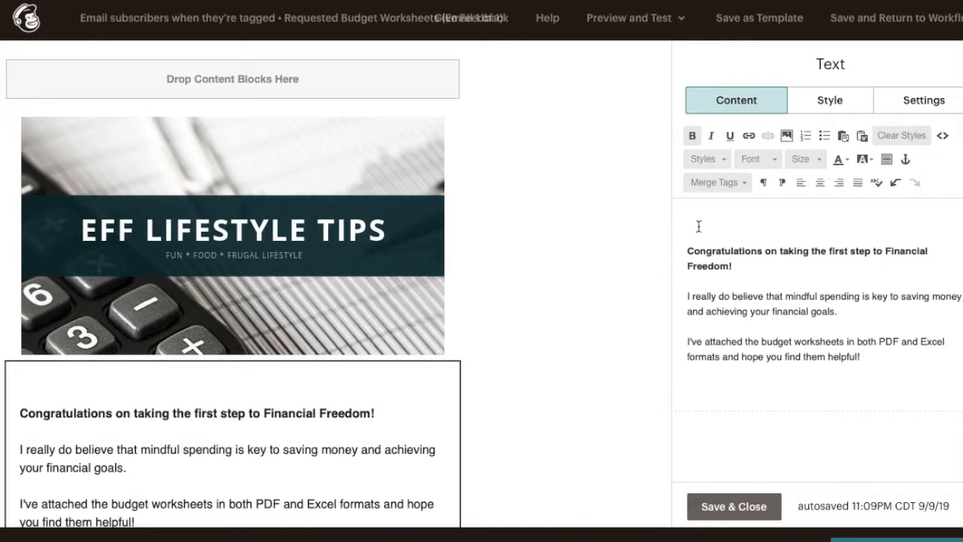
key("Delete")
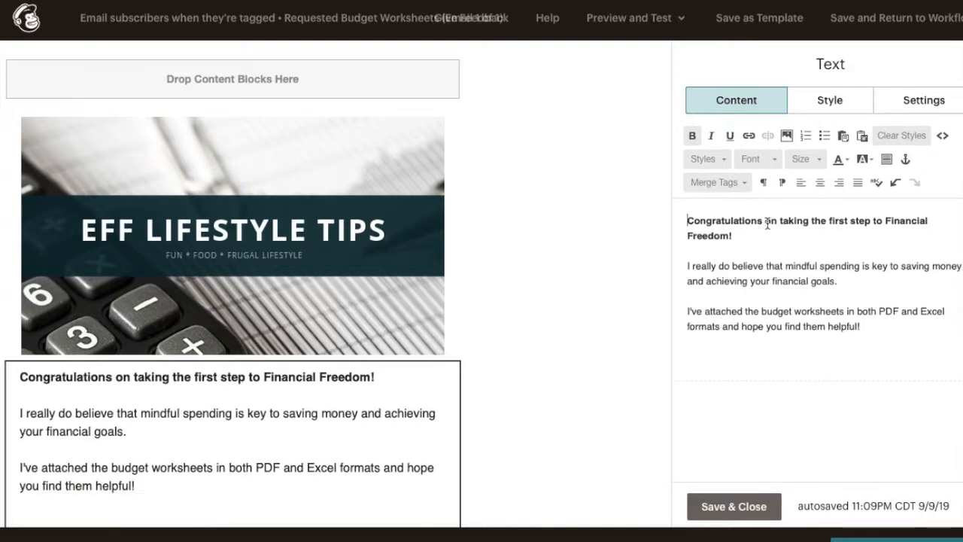
Insert the First Name merge tag after "Congratulations" and add an empty line below the last paragraph
left_click(744, 183)
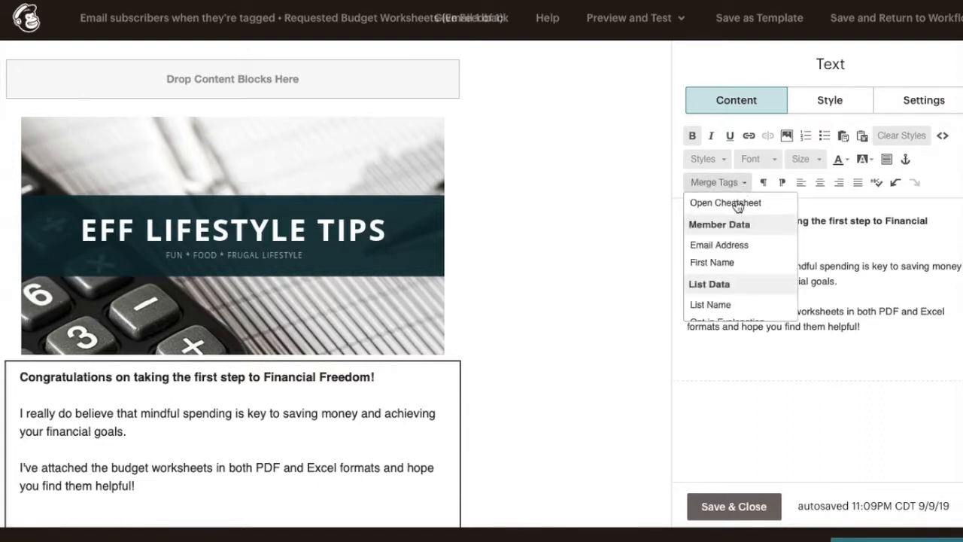
left_click(715, 261)
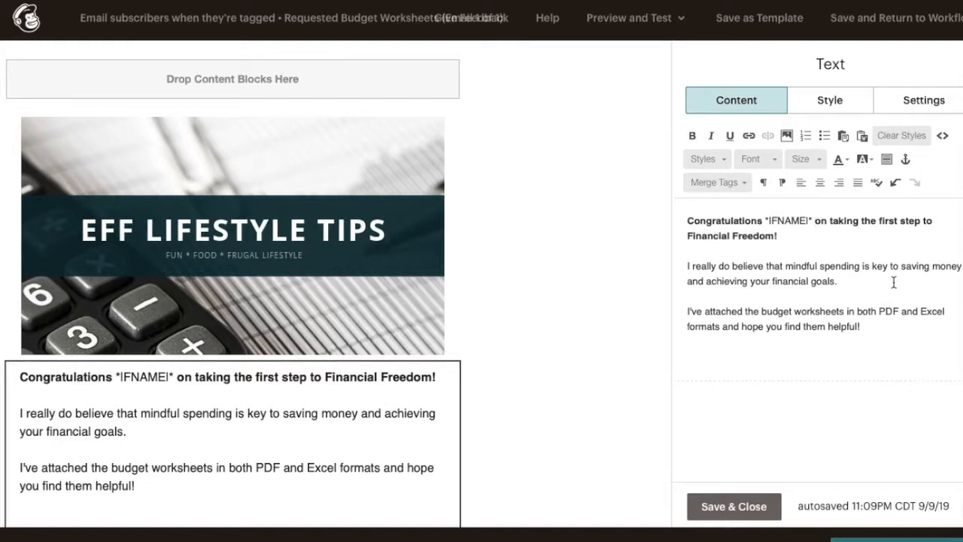
left_click(876, 330)
key("Return")
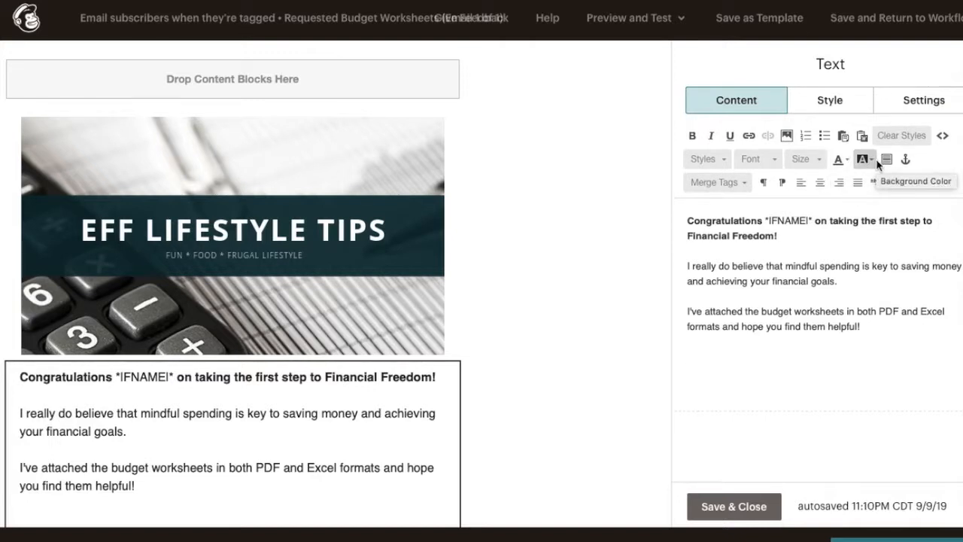
Give the "I really do believe" paragraph a dark blue background and white text
left_click_drag(687, 265, 836, 280)
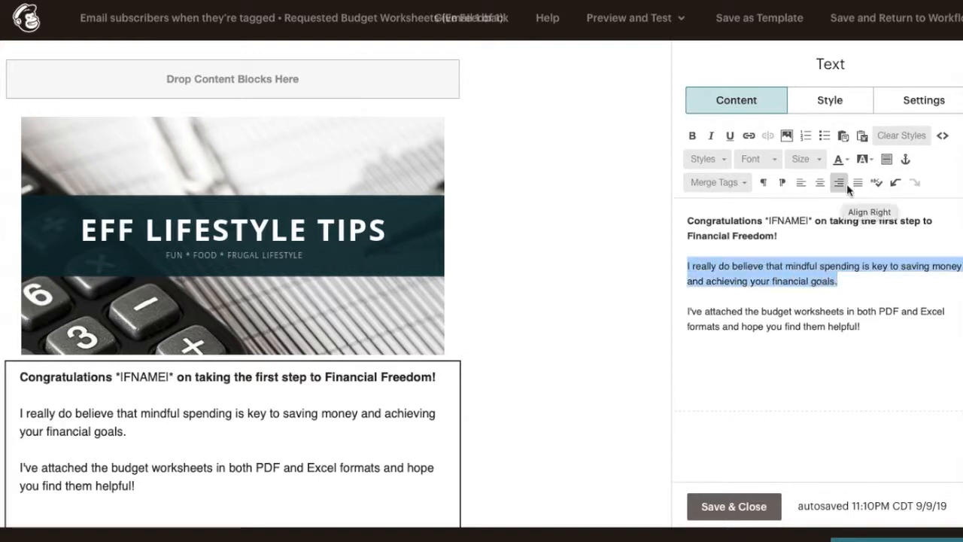
left_click(862, 159)
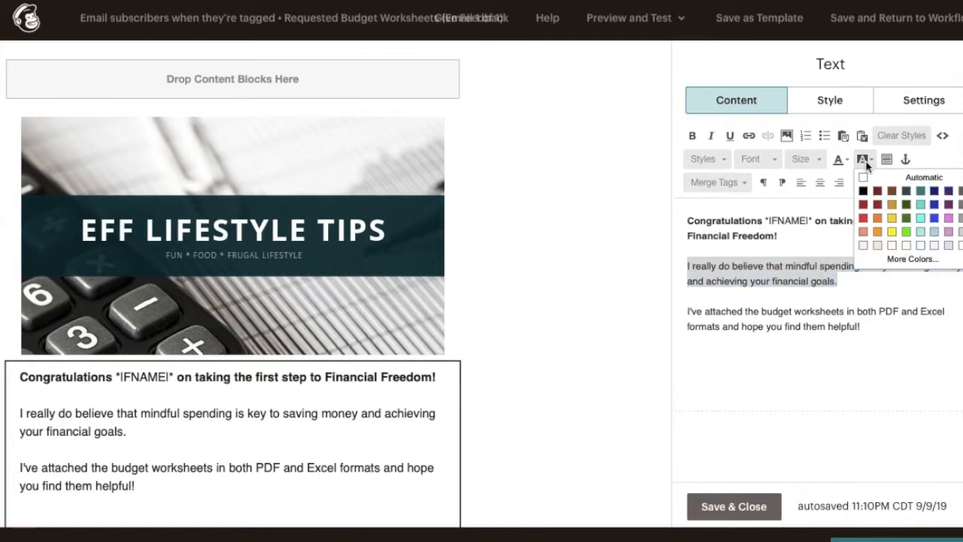
left_click(934, 204)
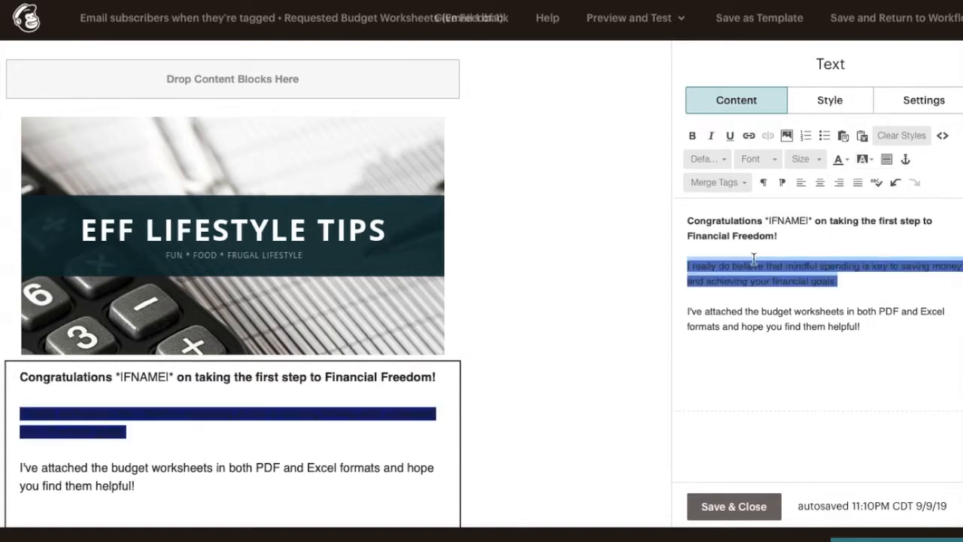
left_click(841, 161)
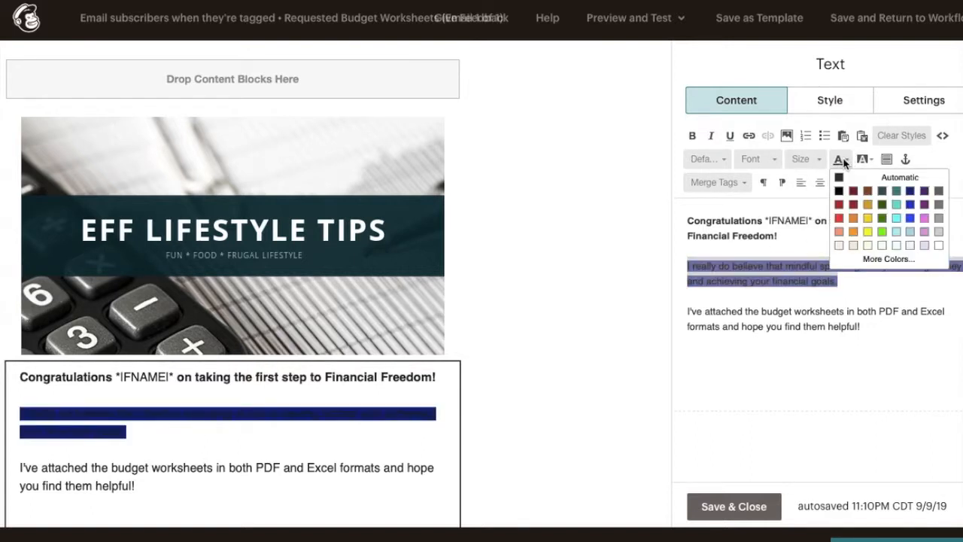
left_click(935, 245)
left_click(880, 327)
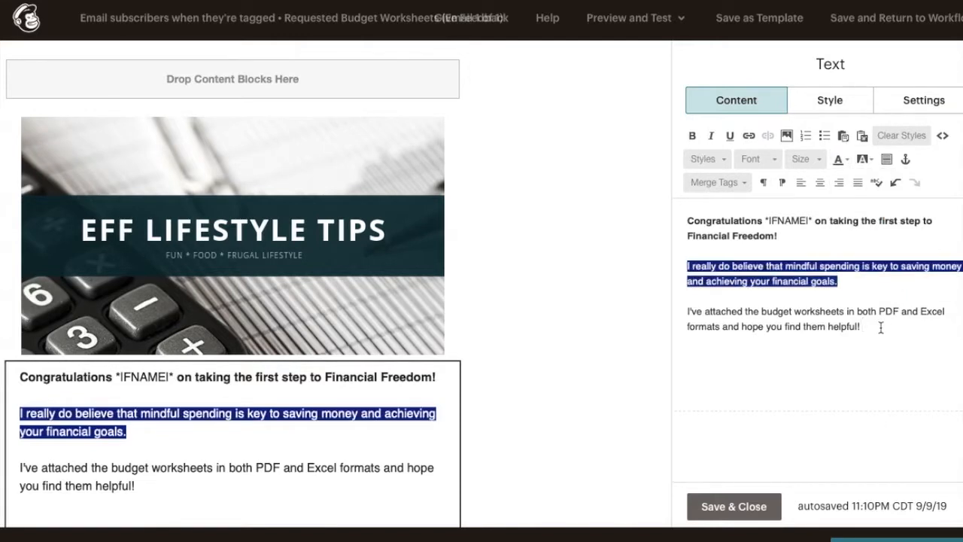
Add the closing line "Chat with you soon!" below the last paragraph of the email
scroll(368, 427, "down", 3)
scroll(550, 344, "up", 1)
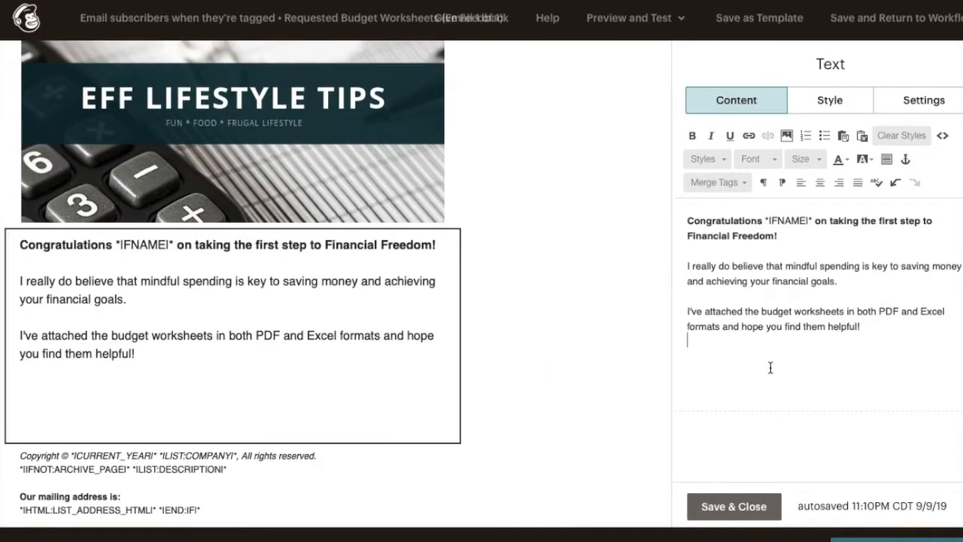
key("Return")
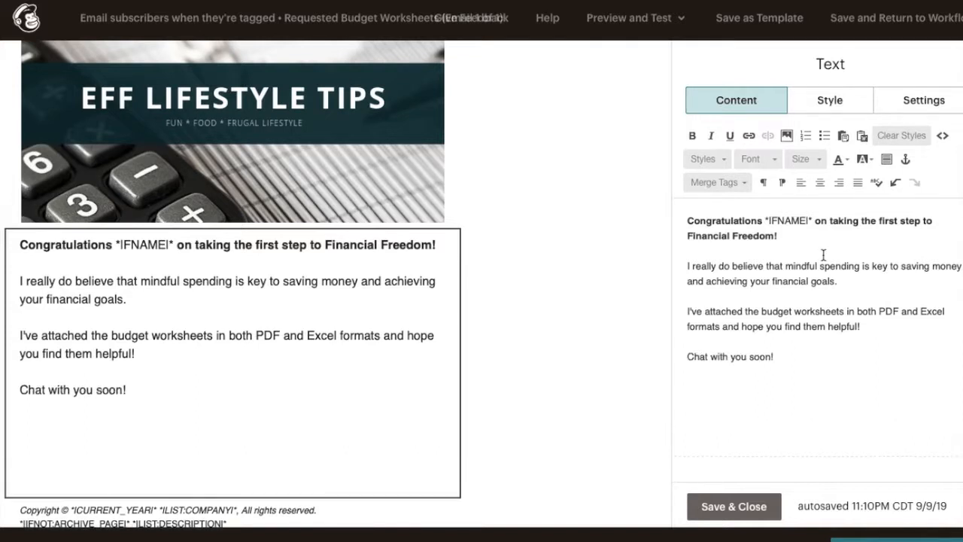
Insert the stored signature image below the closing line at a width of 150 with proportions kept, and add a new line after it
left_click(786, 136)
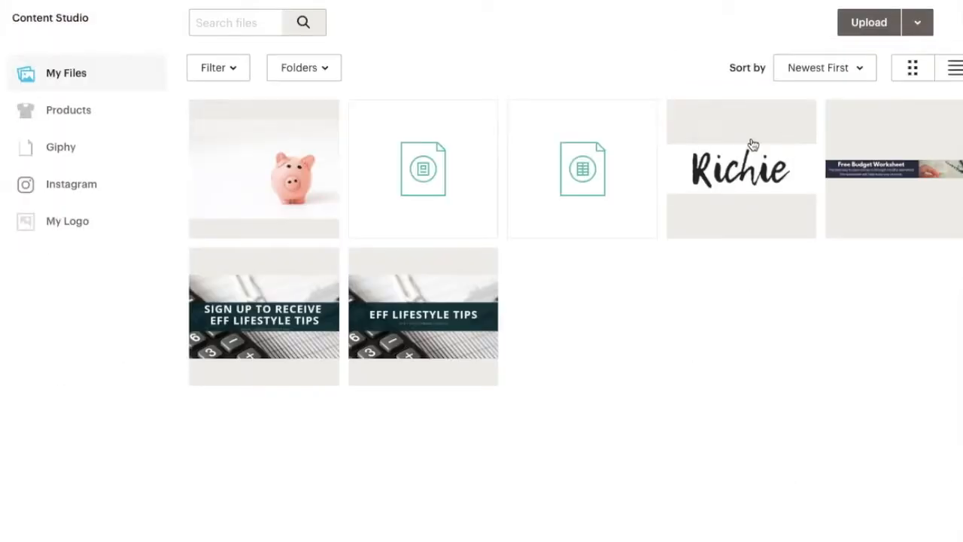
left_click(722, 189)
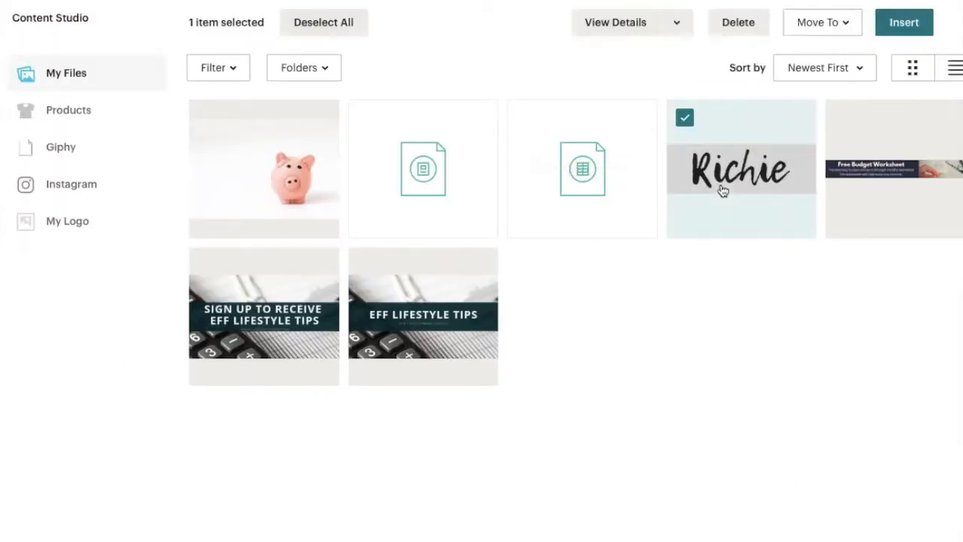
left_click(907, 31)
double_click(26, 245)
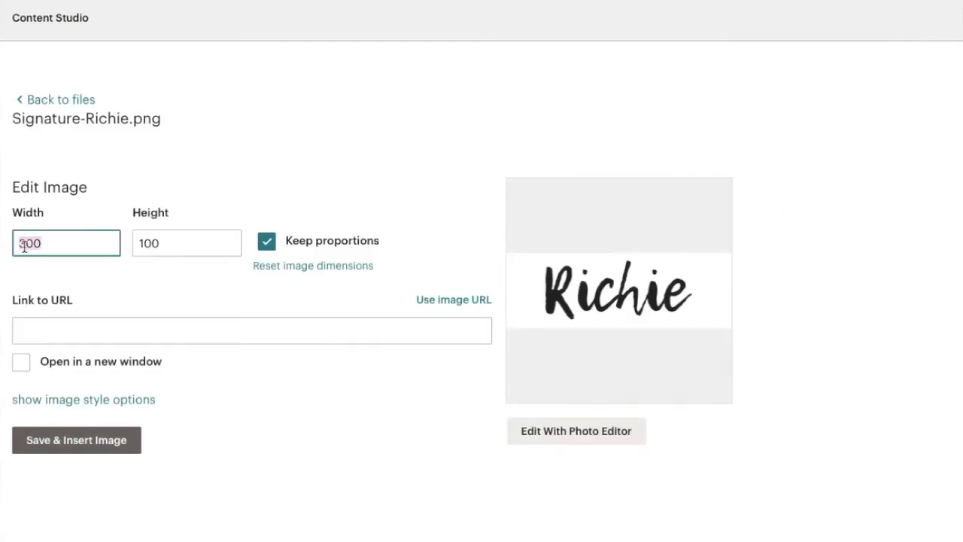
type("150")
key("Tab")
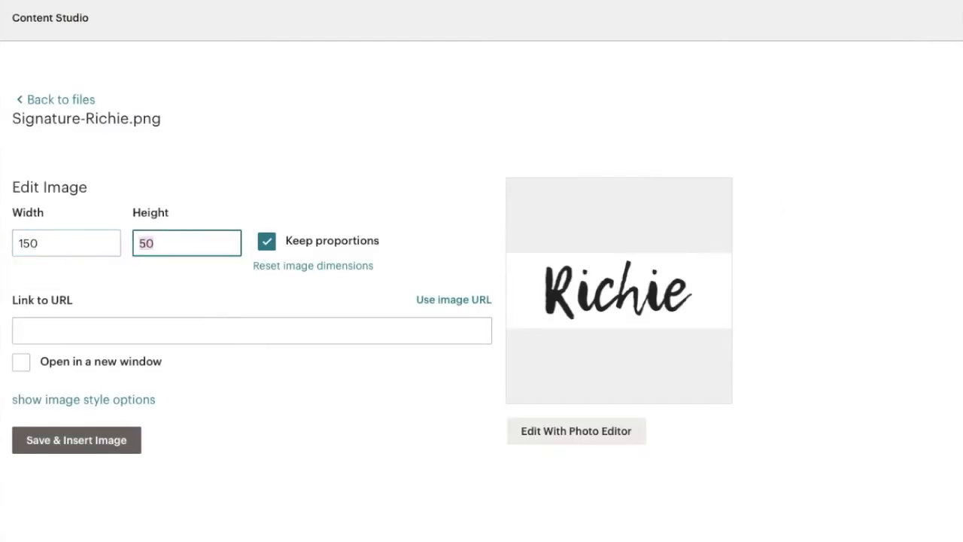
left_click(34, 441)
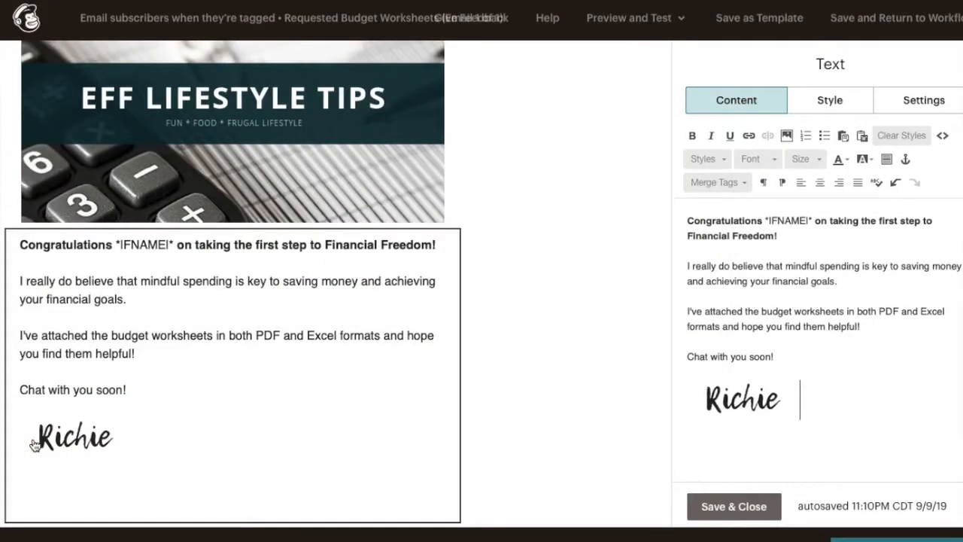
key("Return")
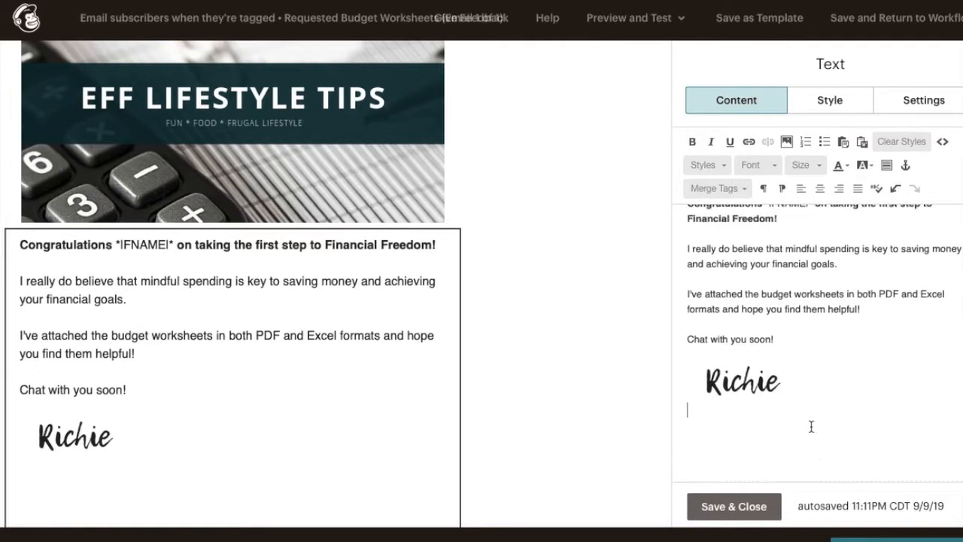
scroll(338, 415, "up", 3)
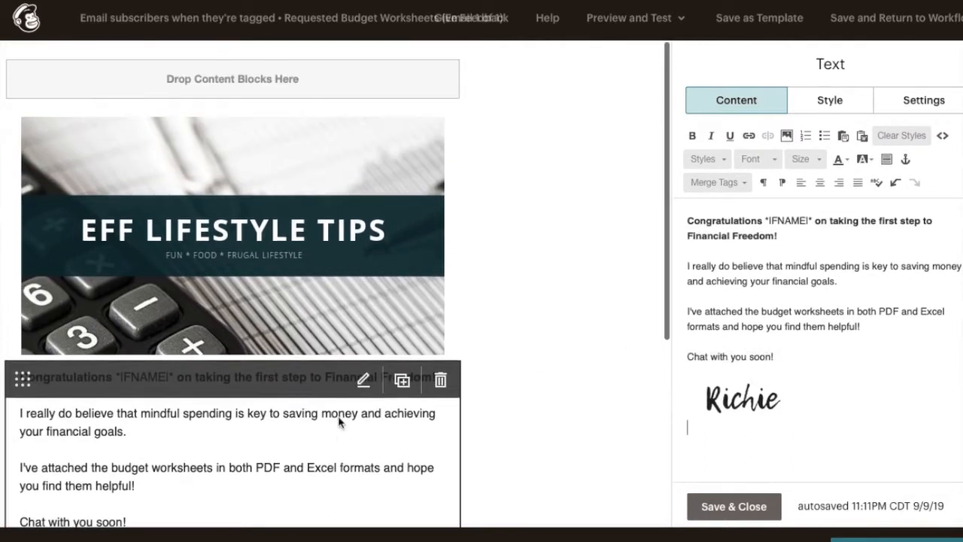
scroll(550, 388, "down", 5)
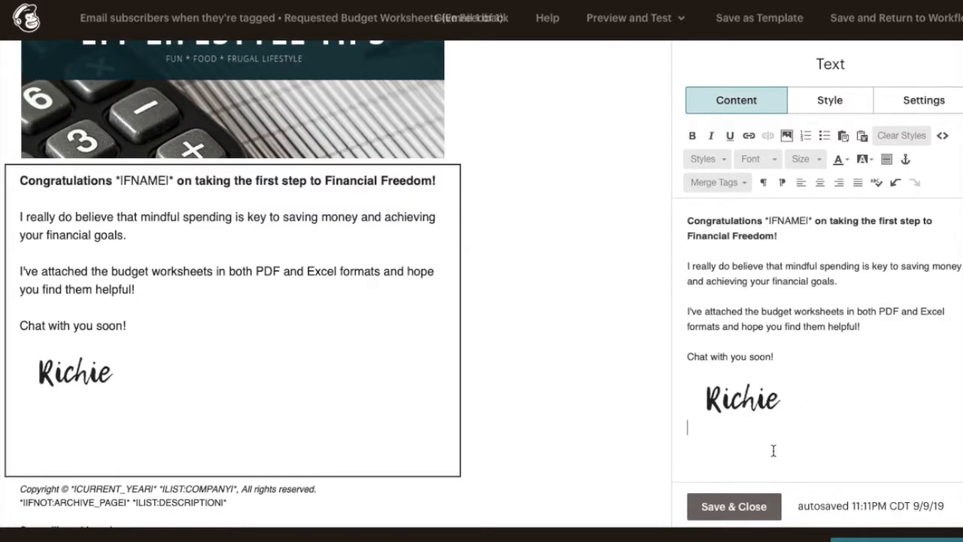
left_click(786, 136)
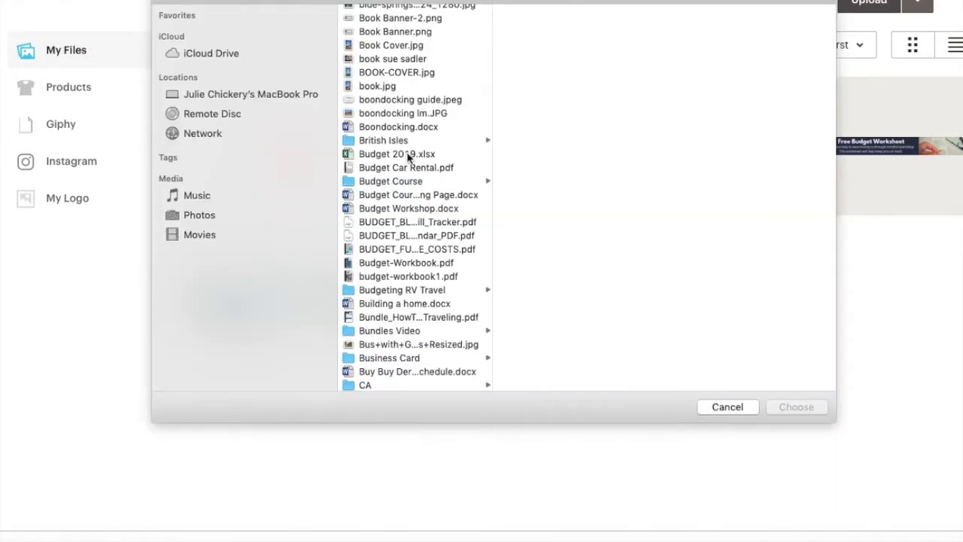
left_click(409, 157)
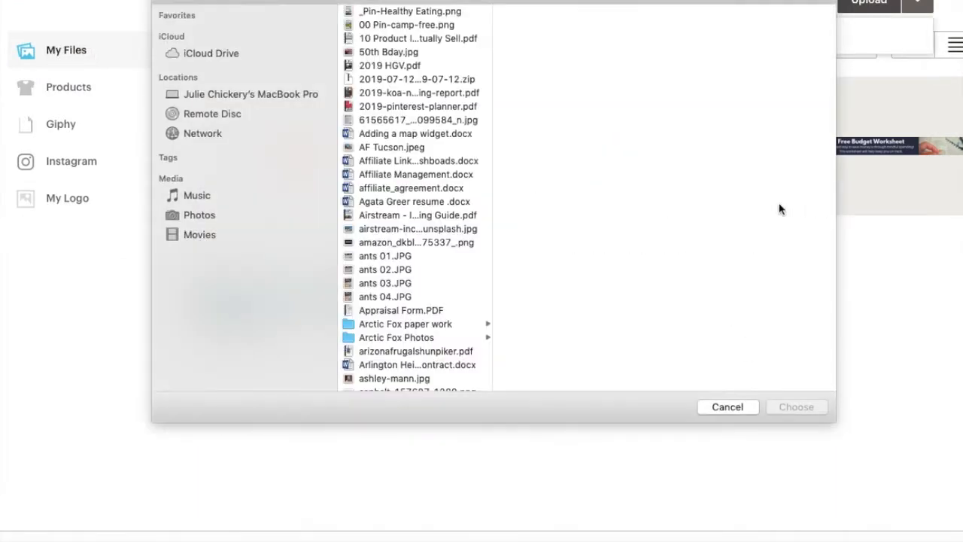
scroll(429, 294, "down", 10)
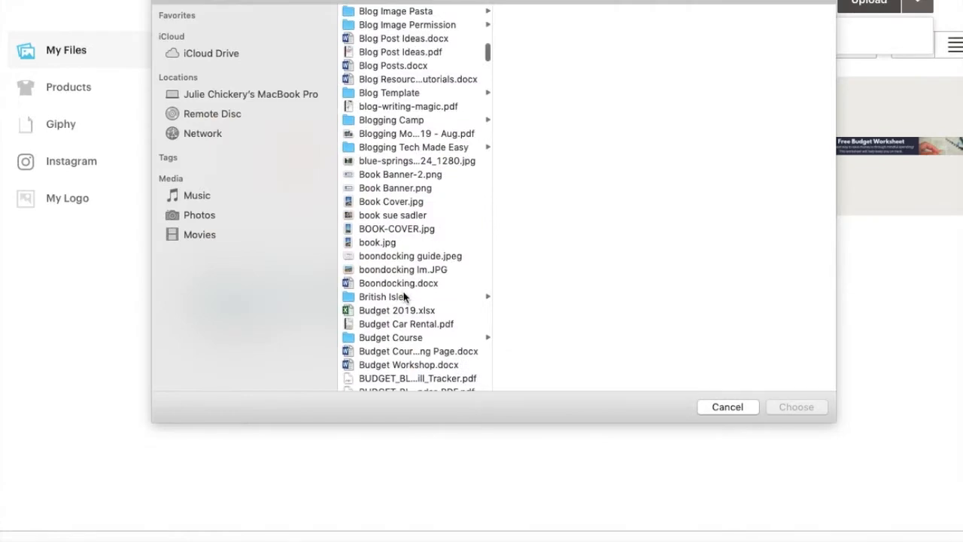
scroll(404, 297, "down", 20)
scroll(429, 301, "up", 8)
scroll(406, 295, "up", 10)
left_click(406, 249)
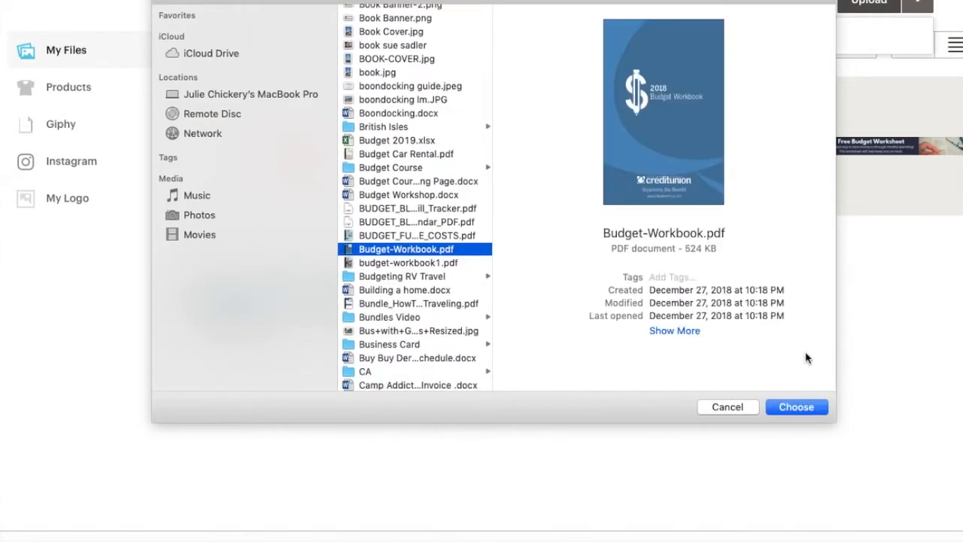
left_click(794, 407)
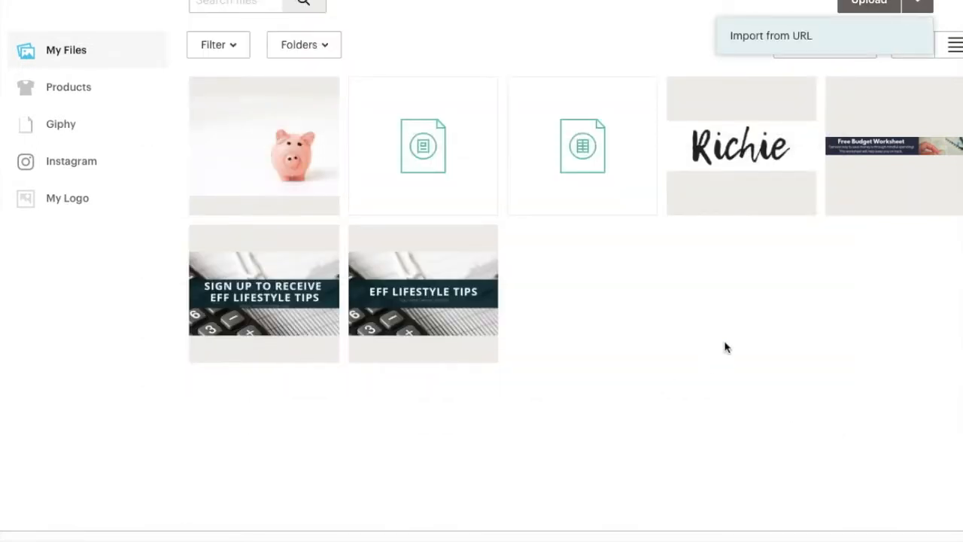
left_click(778, 39)
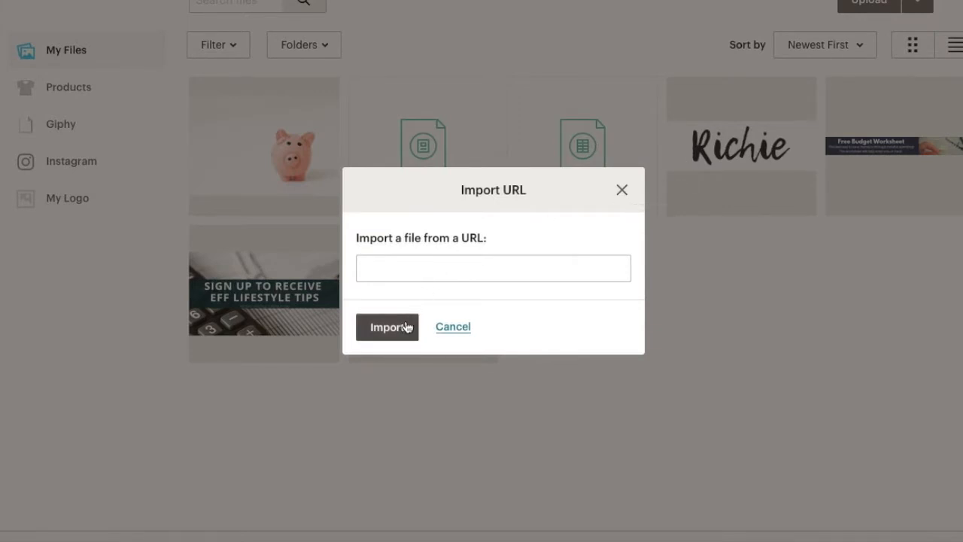
left_click(454, 327)
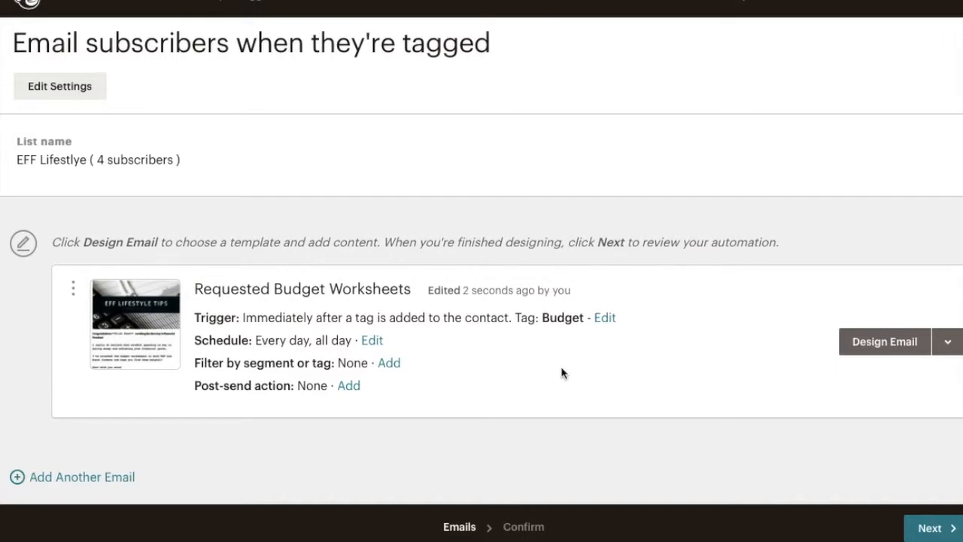
Add a second email to the series and set its trigger delay to 3 days after the previous email
left_click(45, 476)
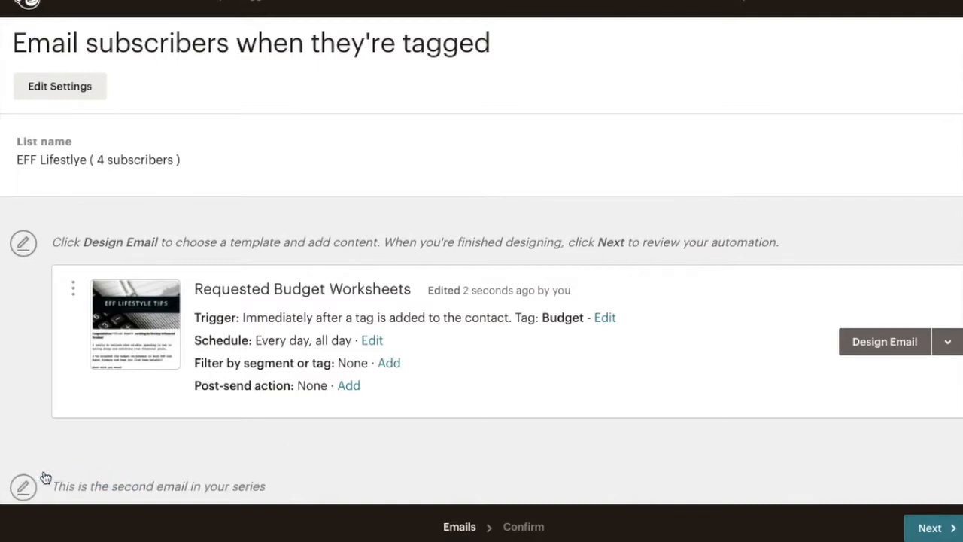
scroll(465, 424, "down", 3)
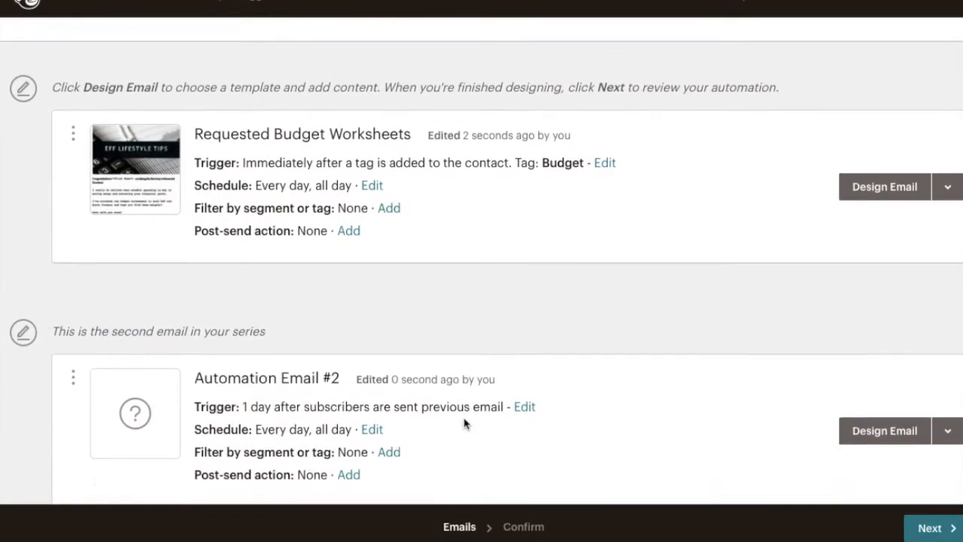
scroll(465, 423, "down", 2)
left_click(520, 319)
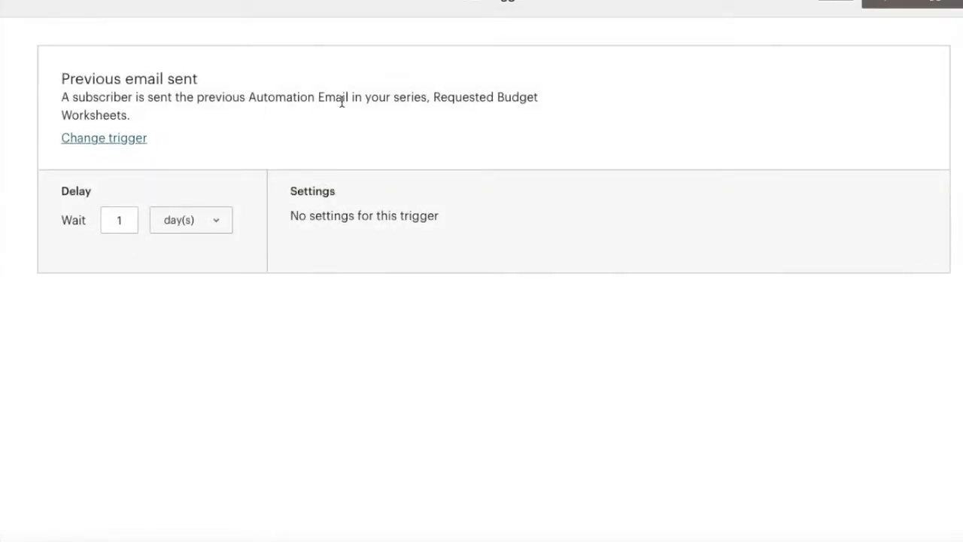
left_click(117, 219)
type("3")
left_click(889, 6)
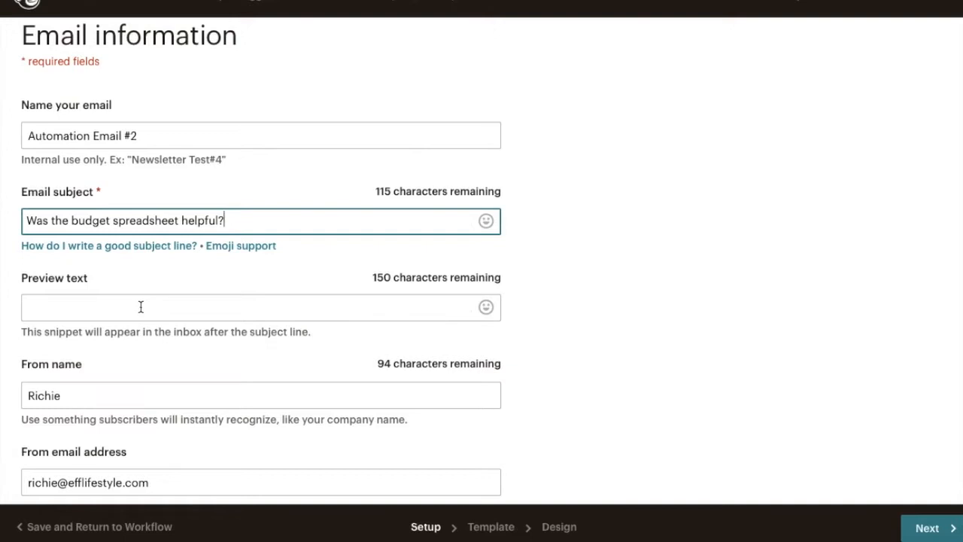
Set the second email's From name to "EFF Lifestyle" and continue to the template choice
scroll(107, 366, "down", 1)
left_click(46, 385)
double_click(46, 385)
type("Eff")
key("BackSpace")
key("BackSpace")
type("FF Lifes")
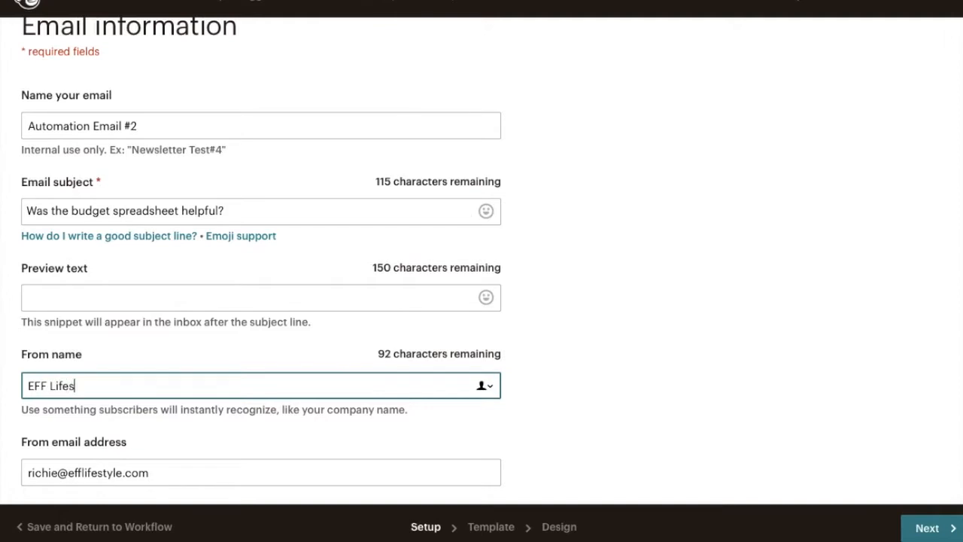
type("tyle")
left_click(929, 533)
Choose the Simple Text template for the second email and delete the content block above its body text
scroll(553, 433, "down", 2)
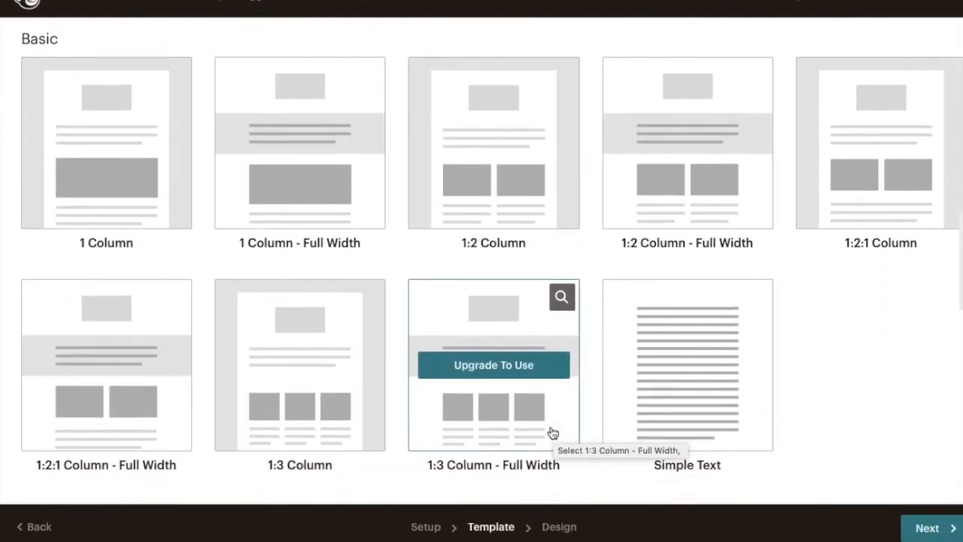
left_click(654, 395)
left_click(940, 528)
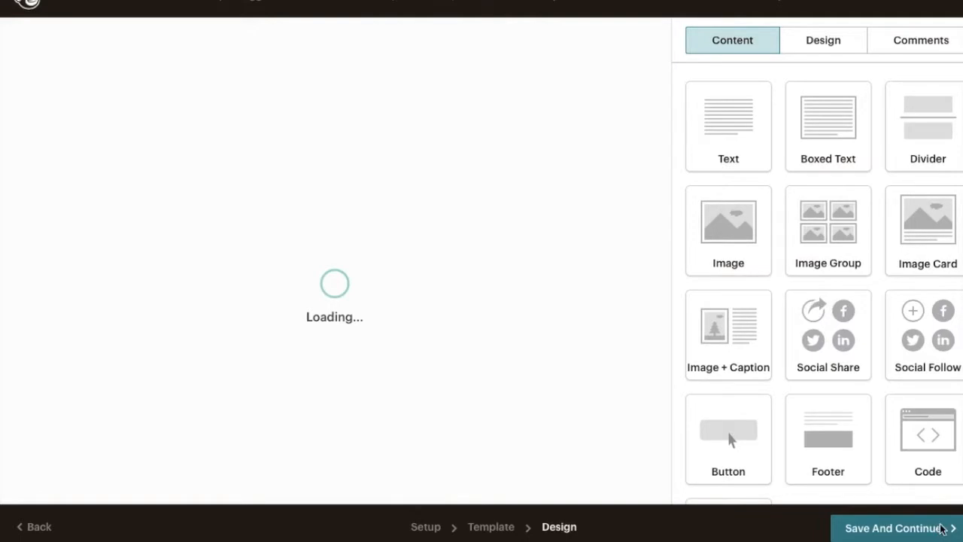
left_click(440, 42)
left_click(316, 323)
Start the body text with "Hi", the First Name merge tag and a comma, and replace the placeholder paragraphs with the pasted budget follow-up message
left_click(444, 136)
left_click(688, 198)
type("Hi")
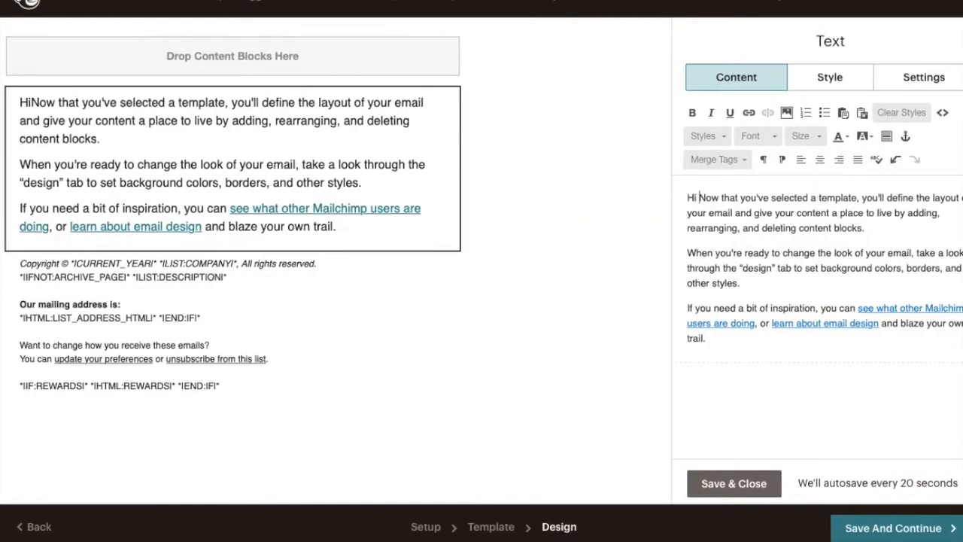
key("Return")
key("Return")
left_click(740, 160)
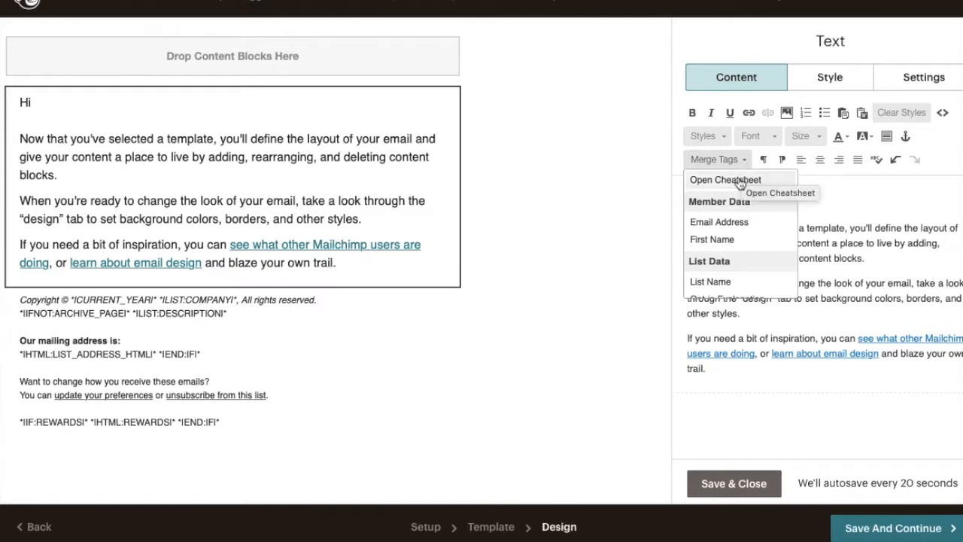
left_click(713, 239)
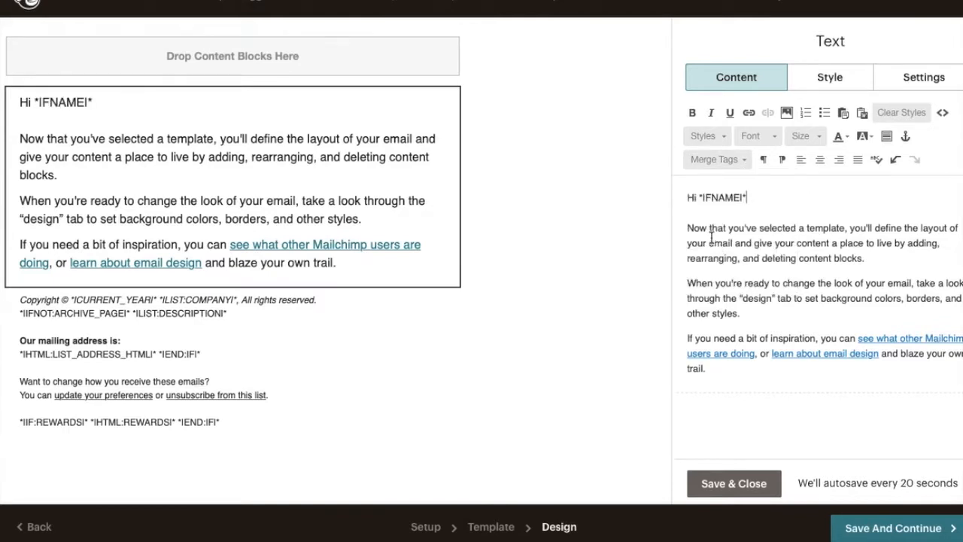
type(",")
left_click_drag(687, 227, 713, 374)
type("I hope you found the budget worksheets helpful. If you need a guide to help you establish your budget, click here to read my article on the Simple Steps to Create a Budget.  And please, let me know if you have any questions. My goal with EFF lifestyle is to help others along their financial journey.")
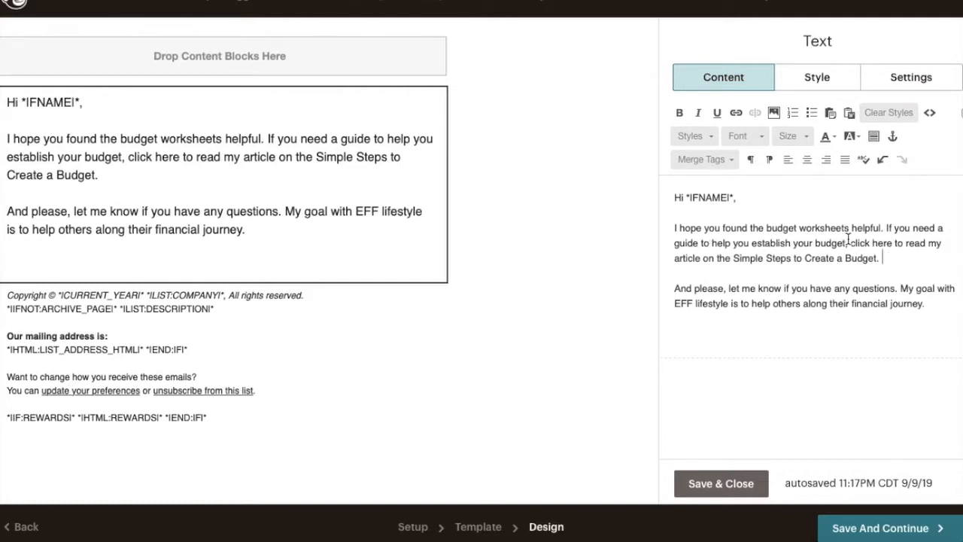
Link the phrase "Simple Steps to Create a Budget" in the body text to the copied article web address
left_click_drag(735, 258, 881, 258)
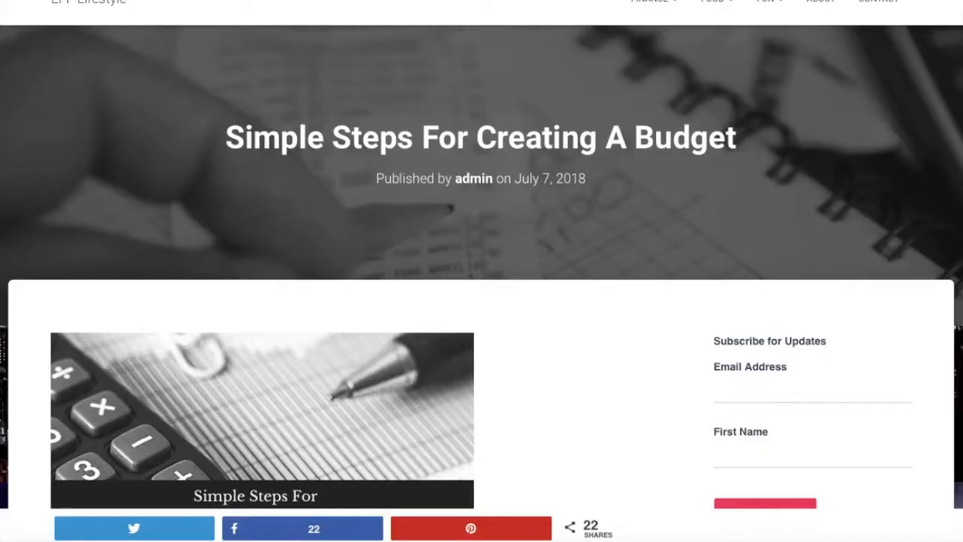
left_click(576, 0)
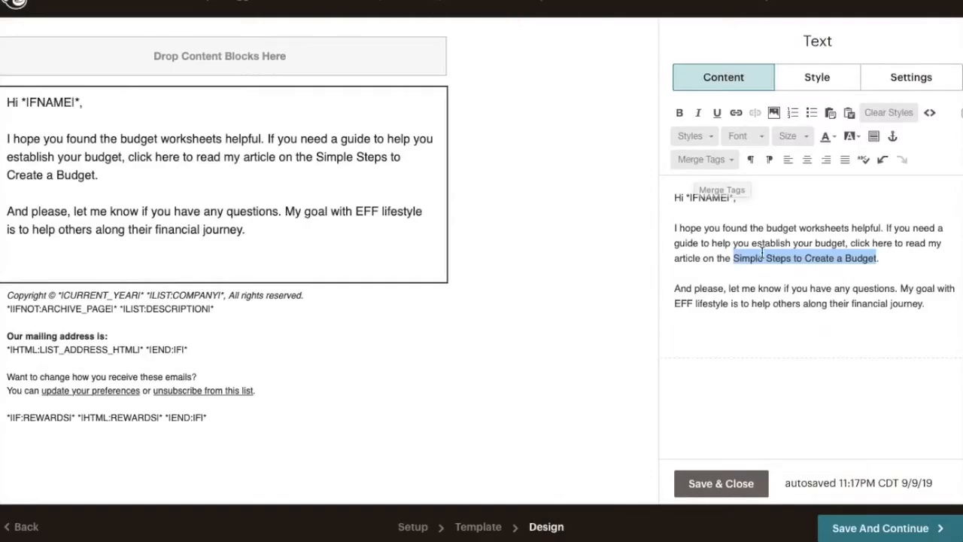
left_click(735, 114)
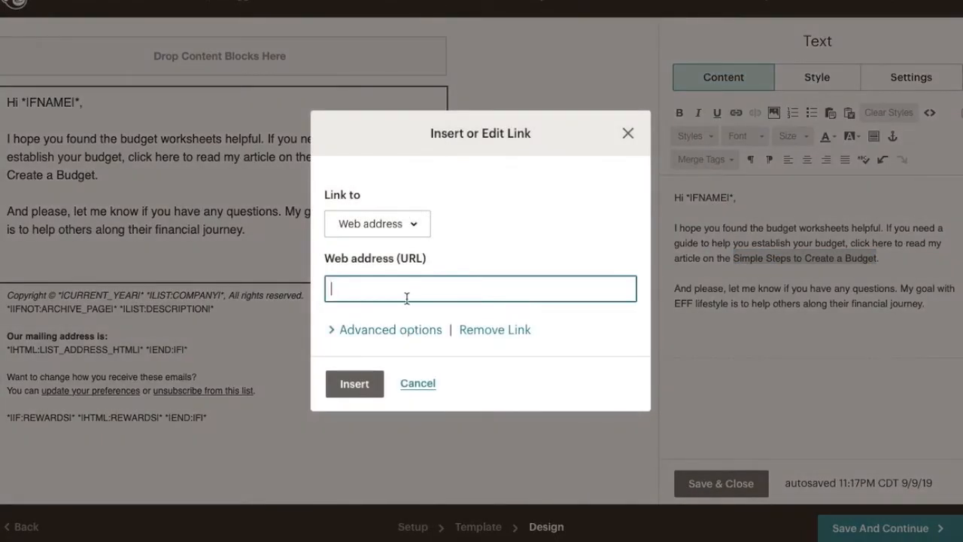
type("https://efflifestyle.com/simple-steps-for-creating-a-budget/")
left_click(354, 384)
Add a new line below the closing paragraph and choose the handwritten signature image from the stored files for insertion there
left_click(827, 303)
key("End")
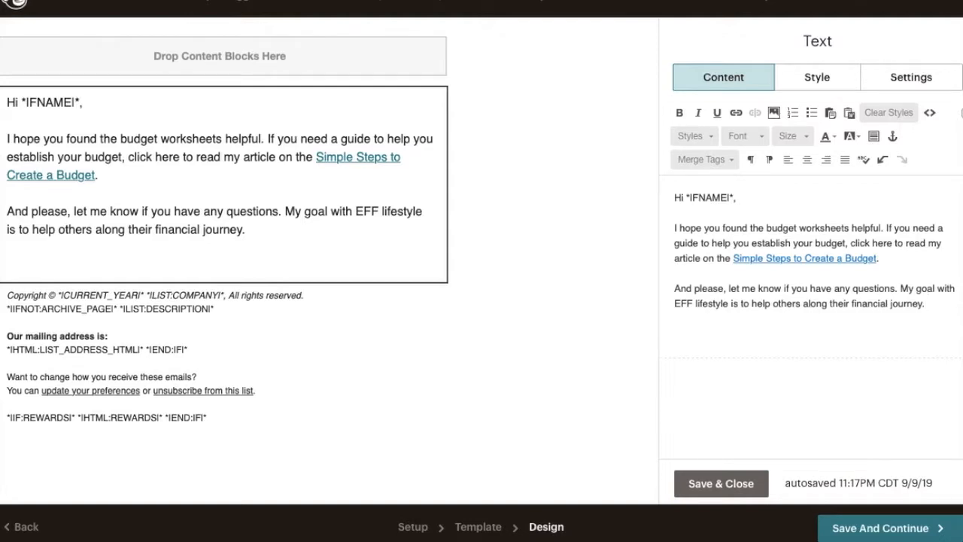
key("Return")
key("Return")
left_click(773, 113)
left_click(720, 146)
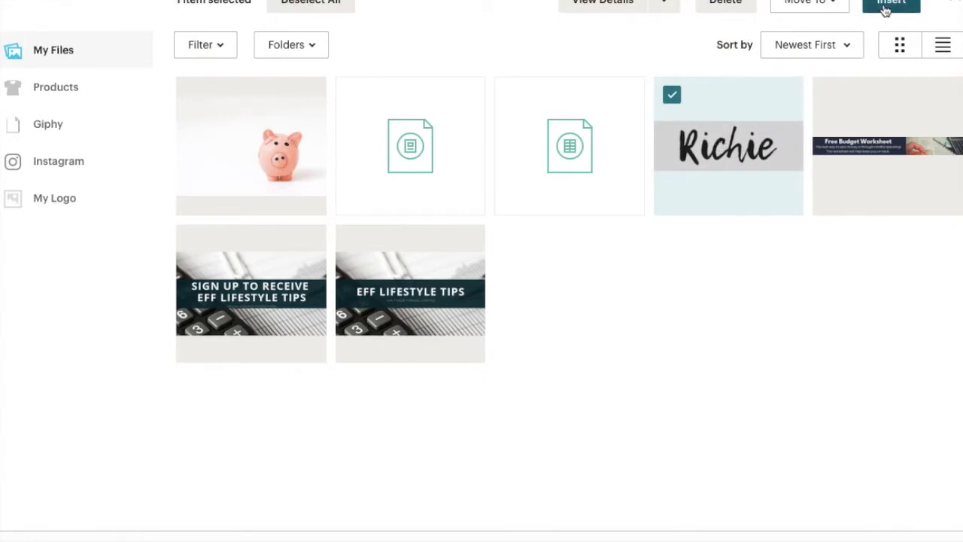
left_click(889, 6)
Resize the signature image to 150 wide by 50 high with proportions kept, and insert it into the email
left_click(15, 219)
double_click(15, 219)
type("50")
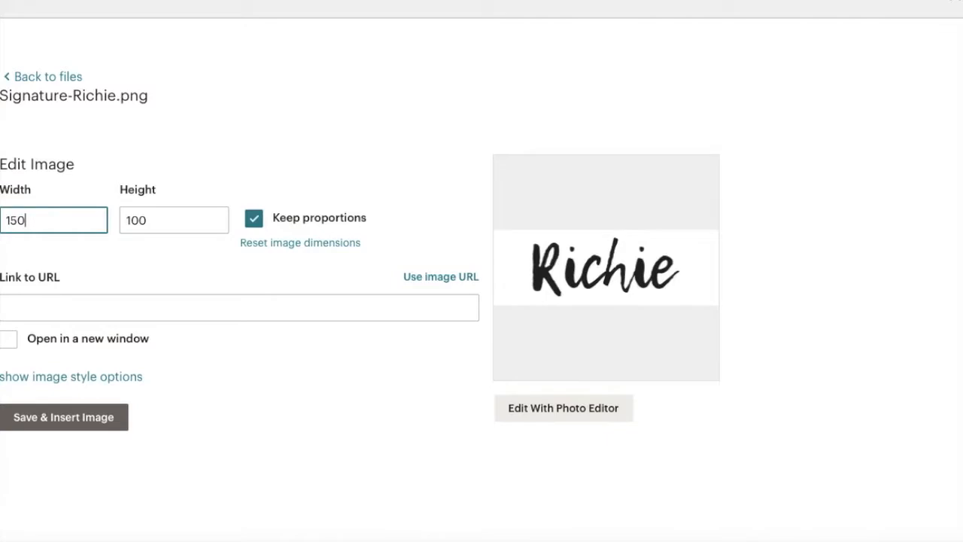
key("Tab")
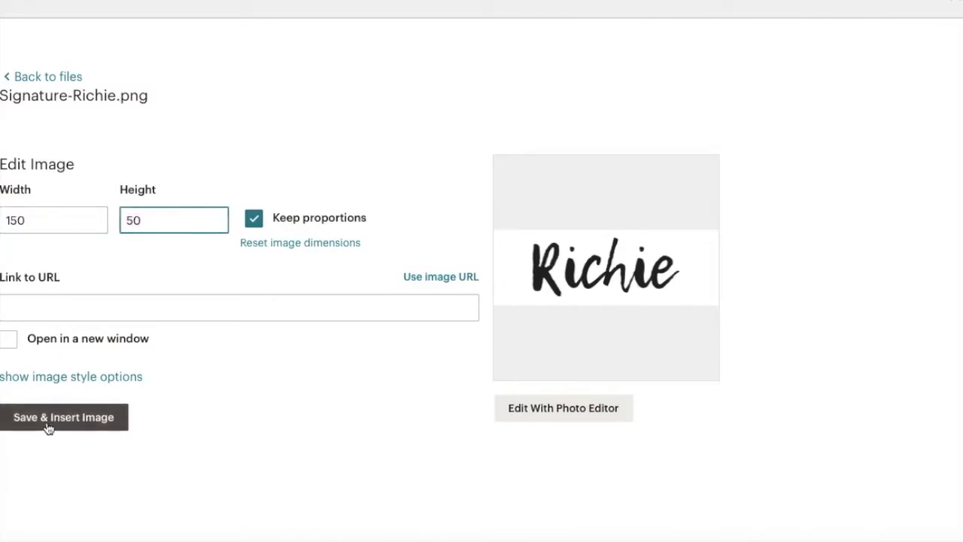
left_click(47, 420)
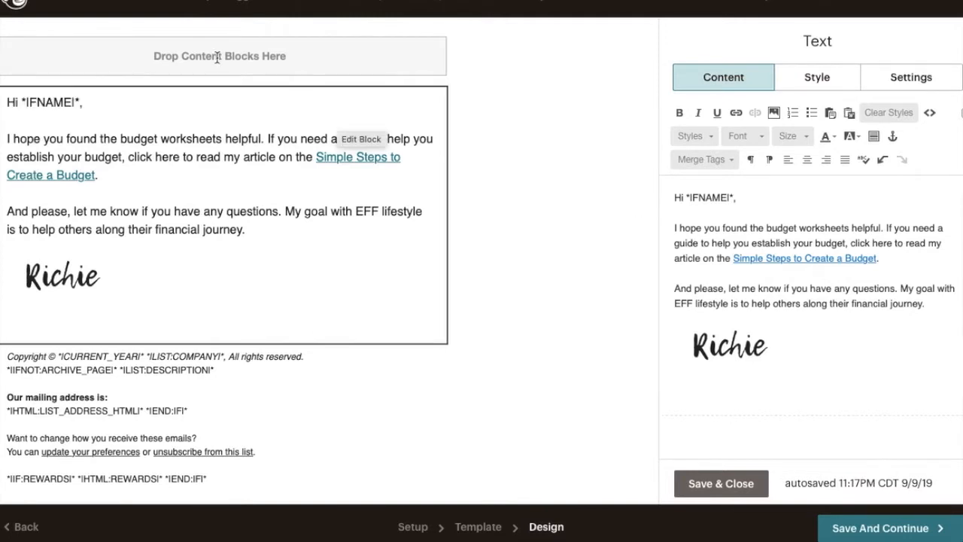
Save the text block and the second email, and continue from the email series overview to the workflow confirmation
left_click(733, 475)
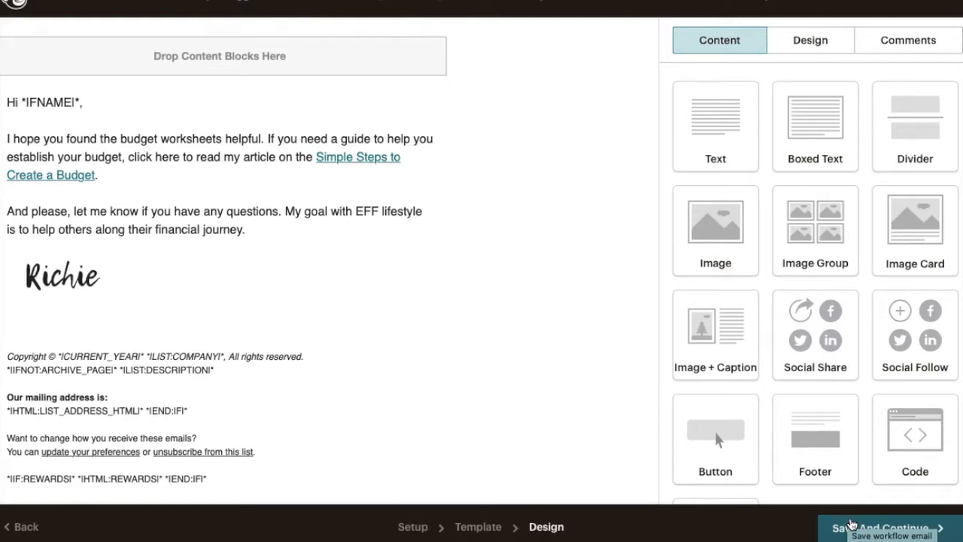
left_click(851, 524)
scroll(640, 339, "down", 2)
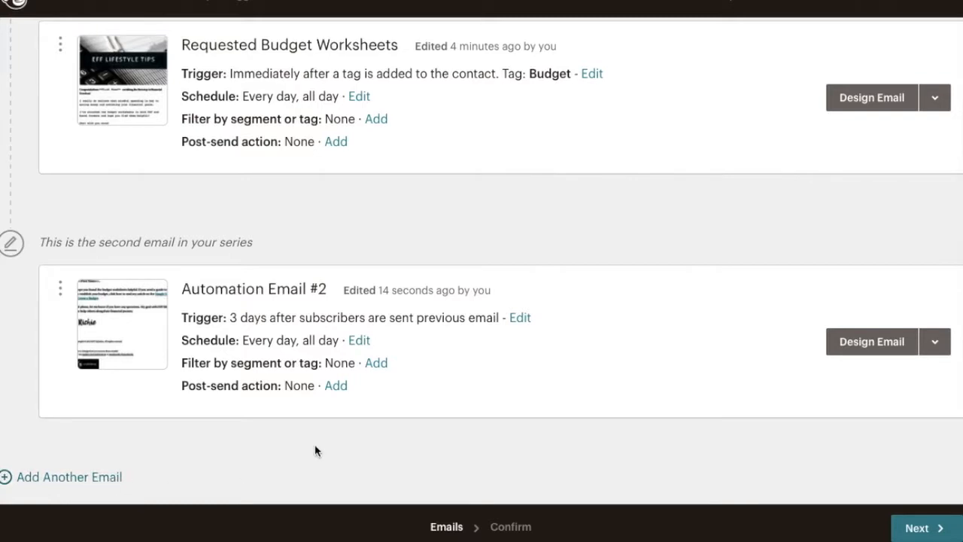
scroll(653, 263, "up", 3)
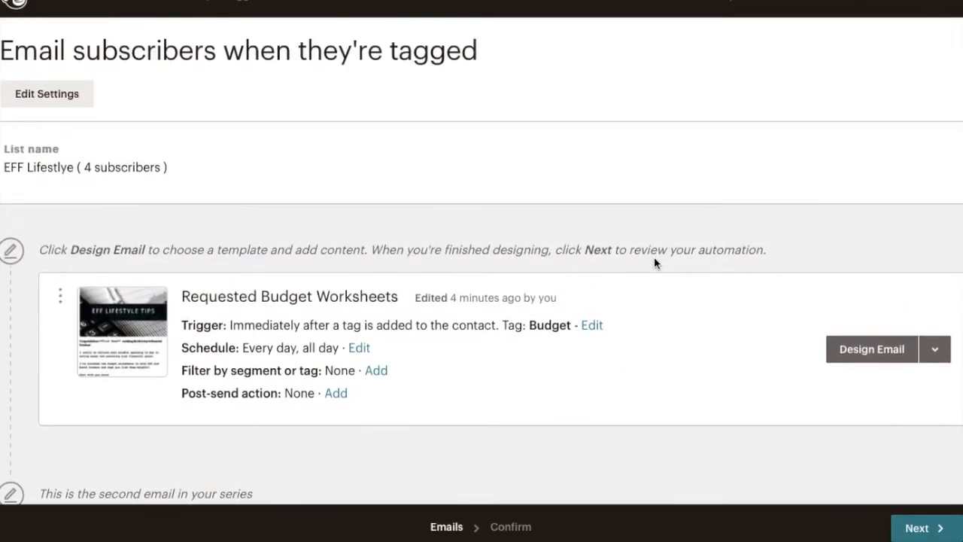
scroll(653, 262, "down", 3)
scroll(654, 266, "up", 1)
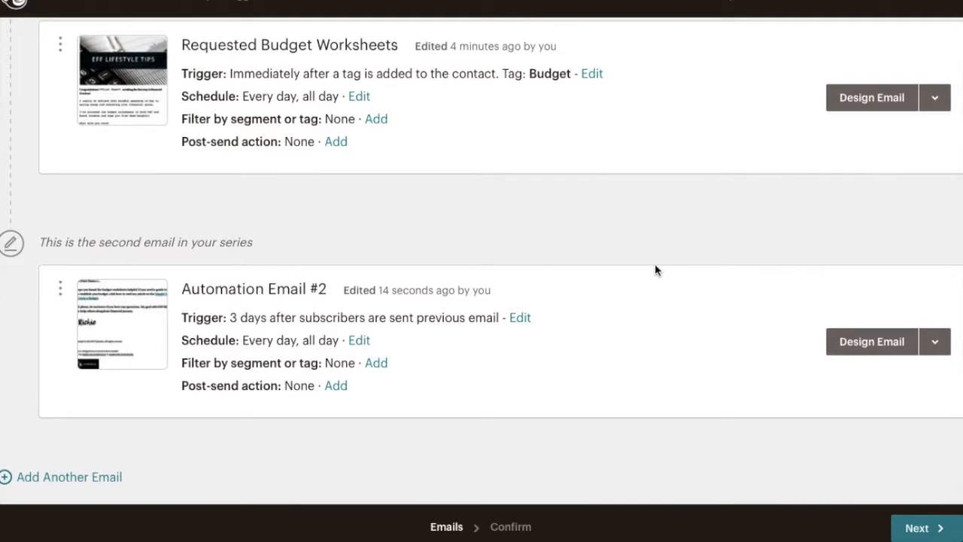
left_click(916, 528)
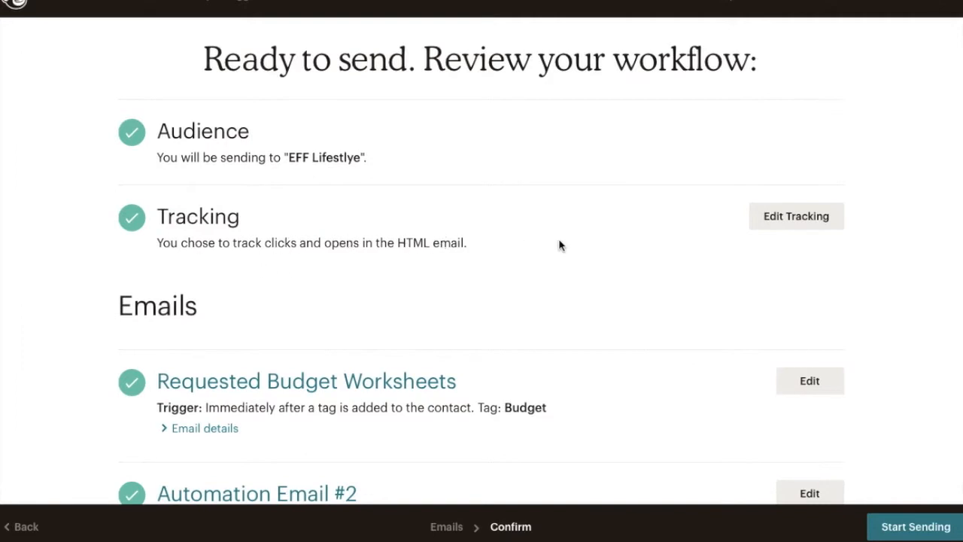
scroll(608, 300, "down", 1)
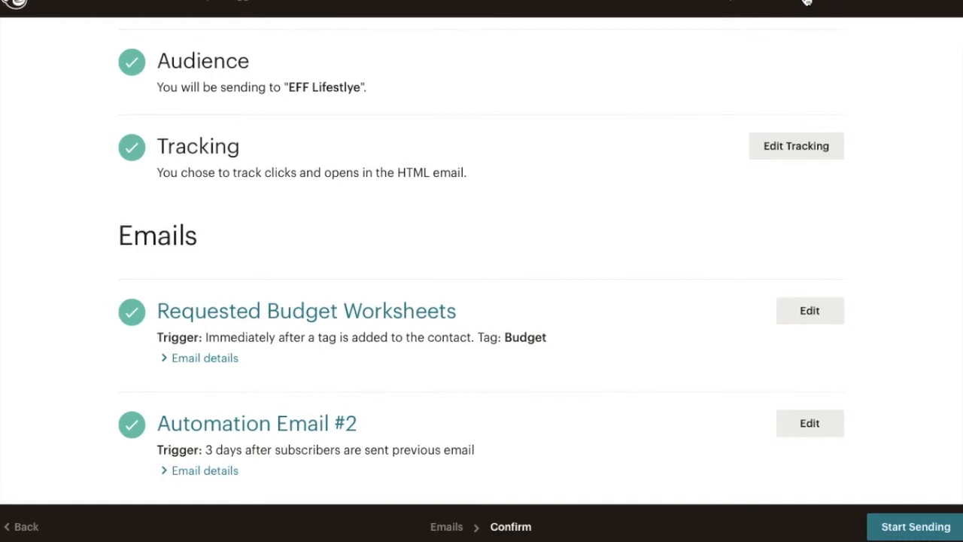
Send a test of all 2 emails to the prefilled e-mail address and close the test dialog
left_click(806, 2)
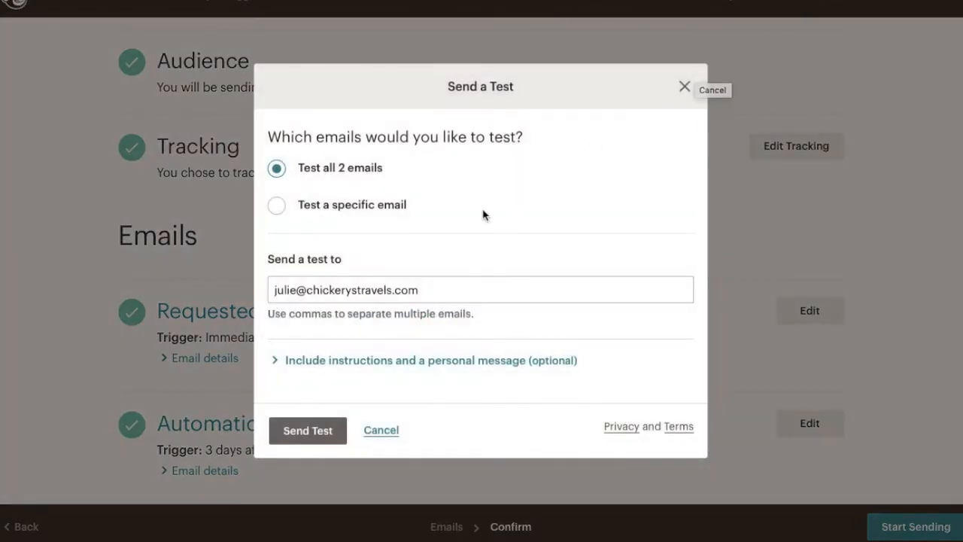
left_click(426, 289)
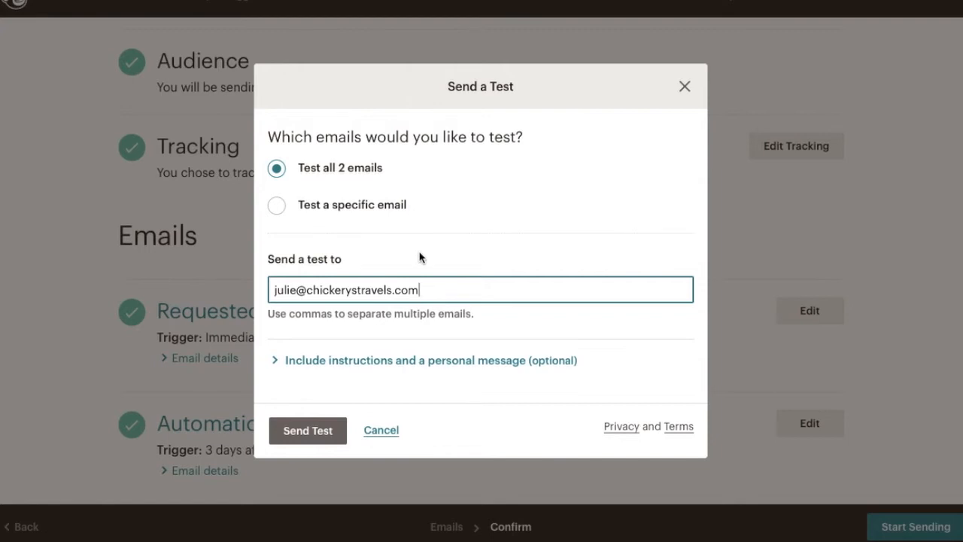
left_click(314, 434)
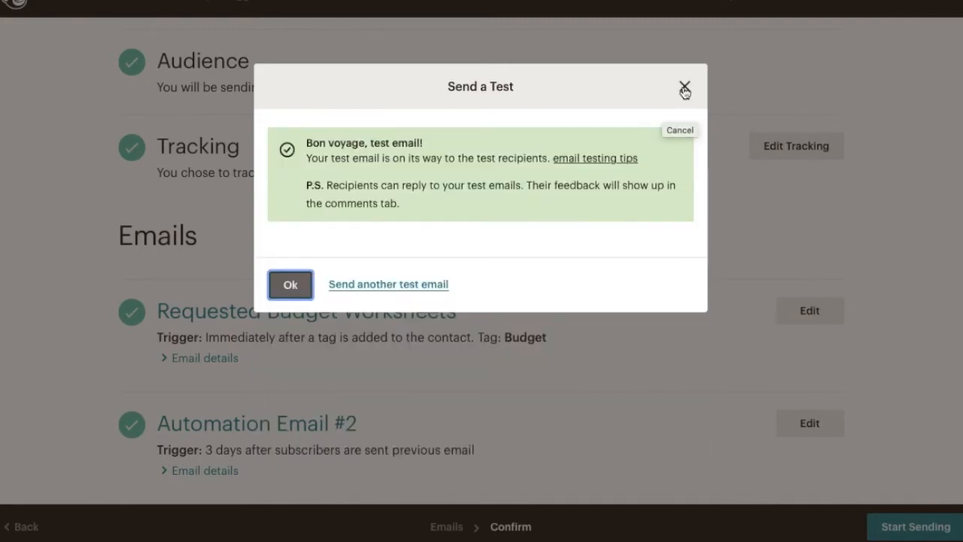
left_click(683, 88)
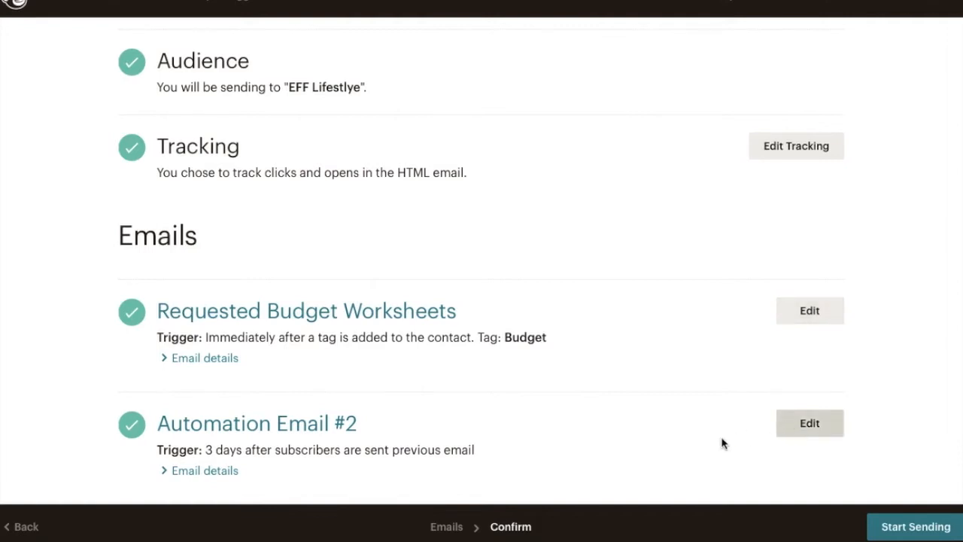
Start sending the two-email automation workflow and return to the account dashboard
left_click(897, 529)
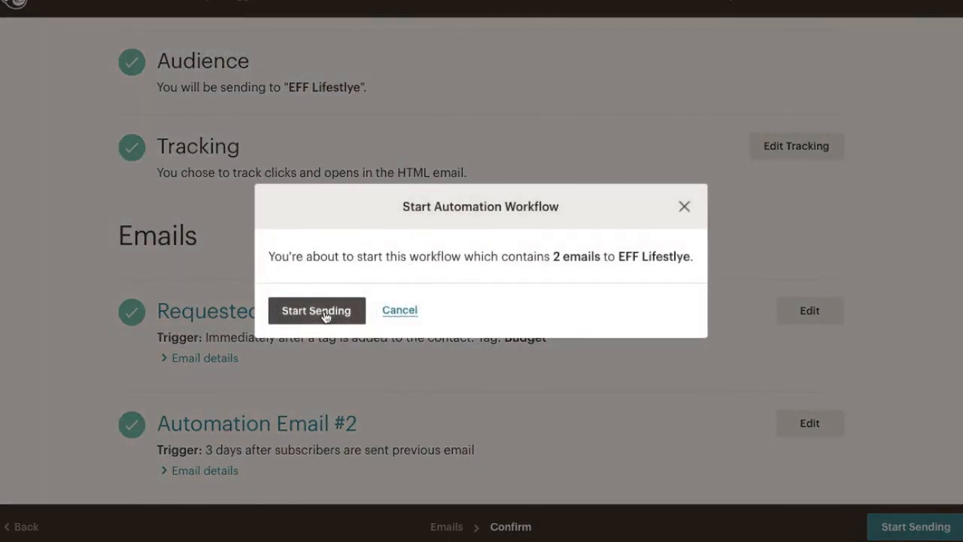
left_click(329, 315)
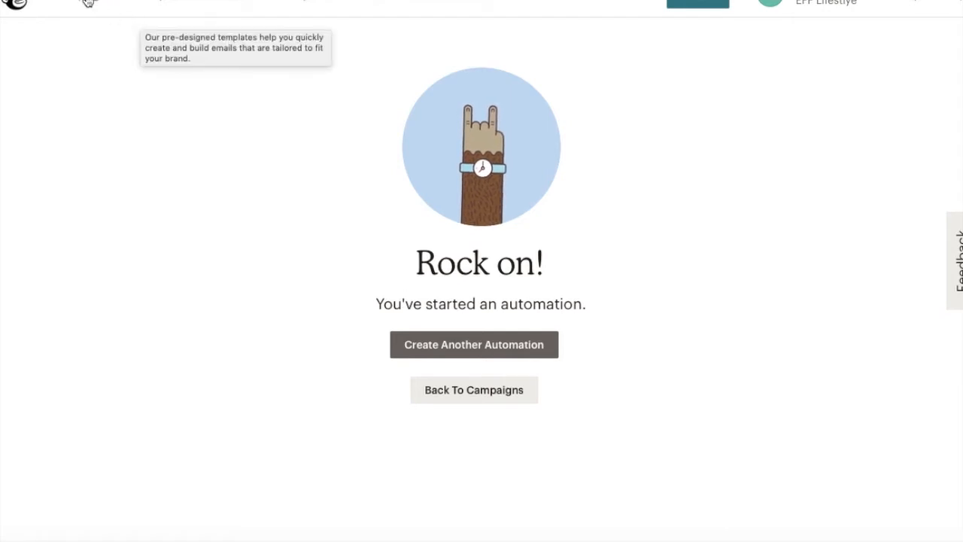
left_click(14, 4)
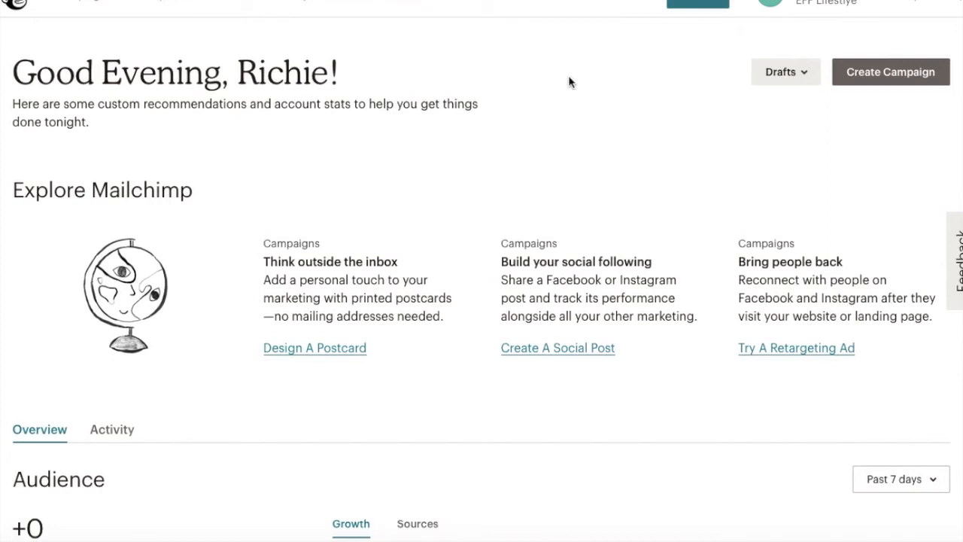
scroll(569, 82, "down", 1)
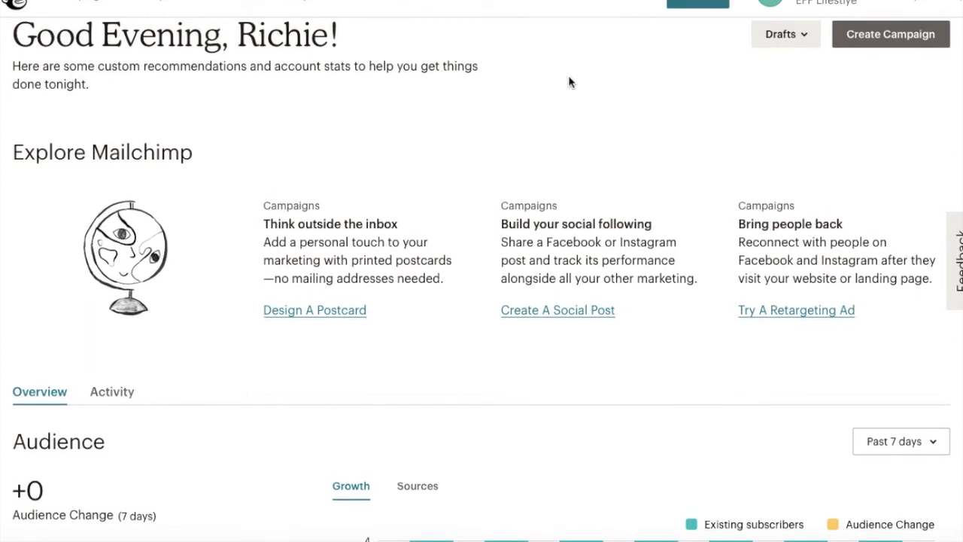
scroll(570, 82, "up", 1)
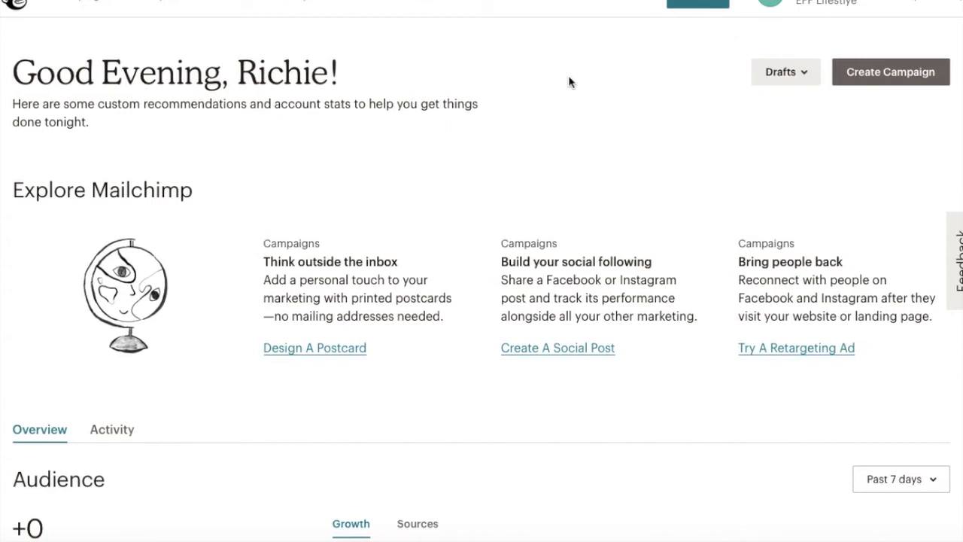
Find the "Email subscribers when they're tagged" automation among the campaigns and open its report
left_click(89, 3)
scroll(595, 180, "down", 2)
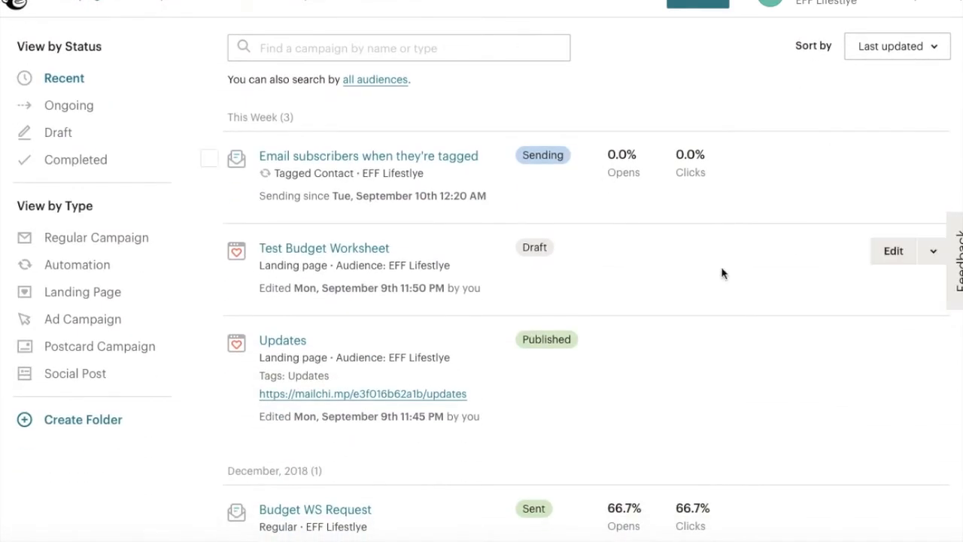
scroll(649, 260, "up", 1)
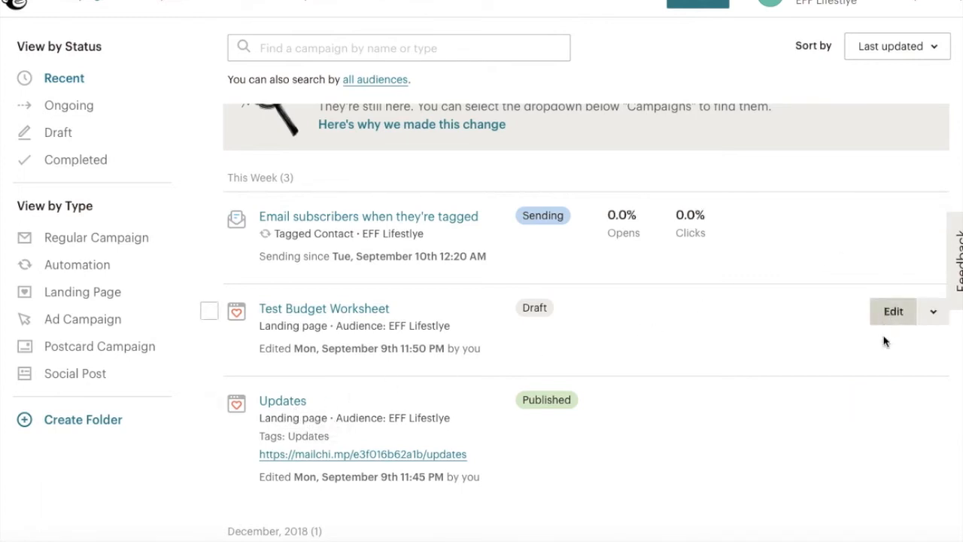
left_click(930, 222)
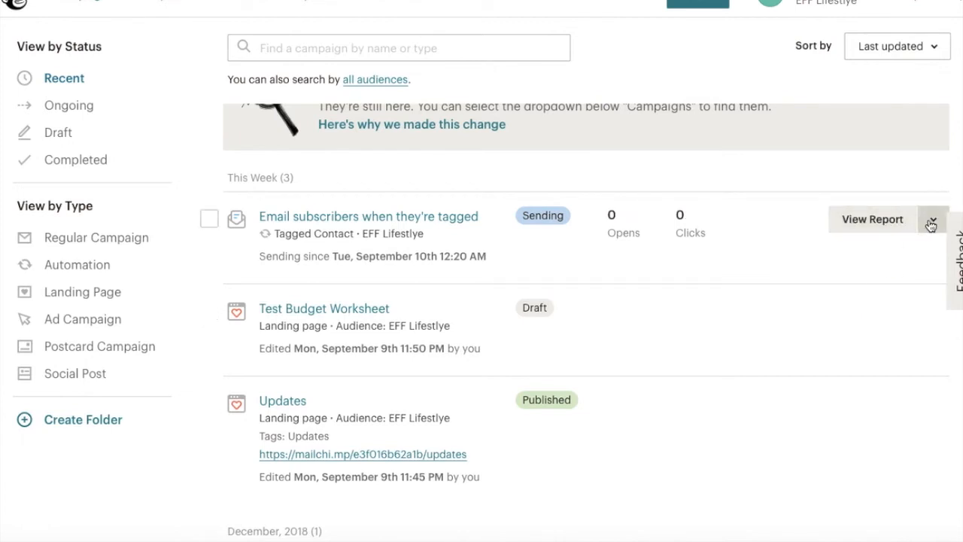
left_click(802, 208)
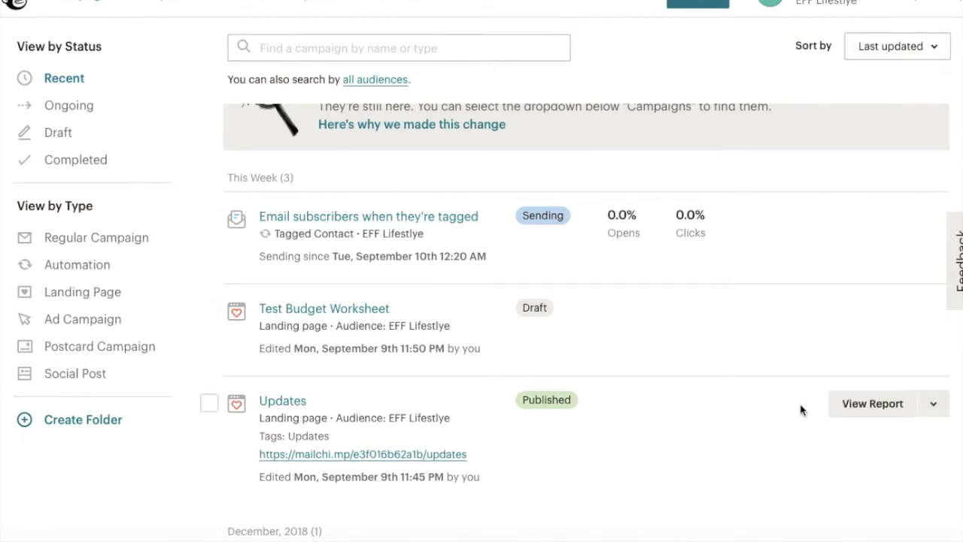
left_click(850, 220)
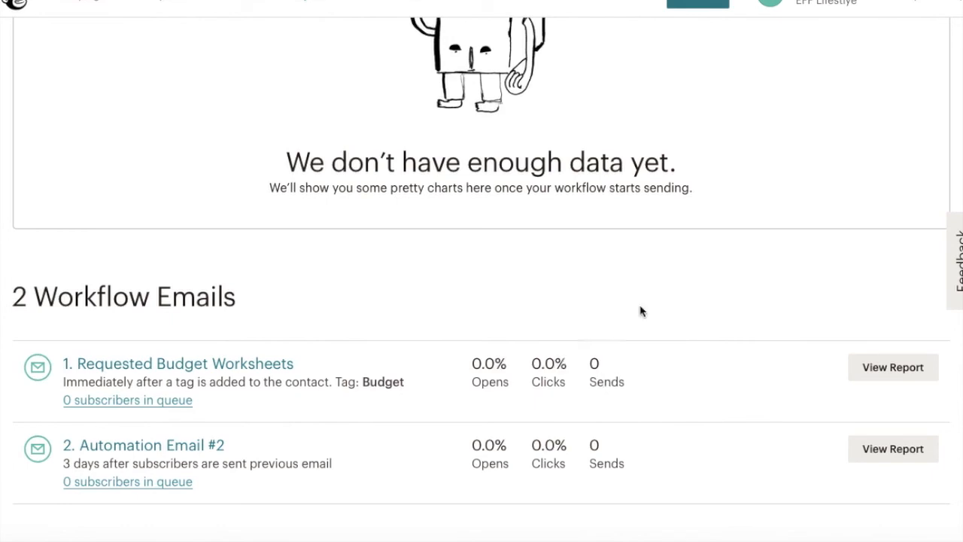
Open the report for the Requested Budget Worksheets email and examine its recipient details, open rate and click rate
left_click(874, 374)
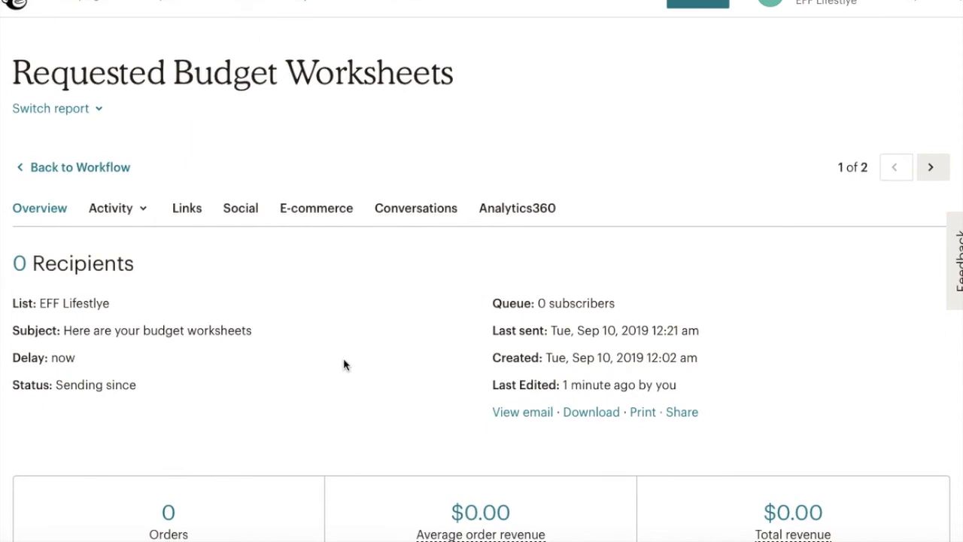
scroll(344, 364, "down", 6)
scroll(344, 365, "down", 5)
scroll(344, 364, "up", 4)
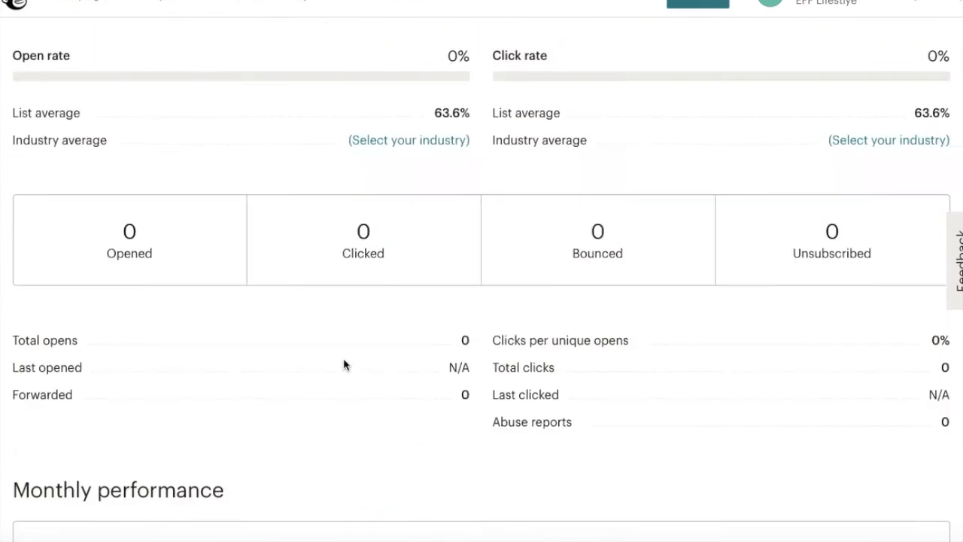
scroll(345, 363, "up", 7)
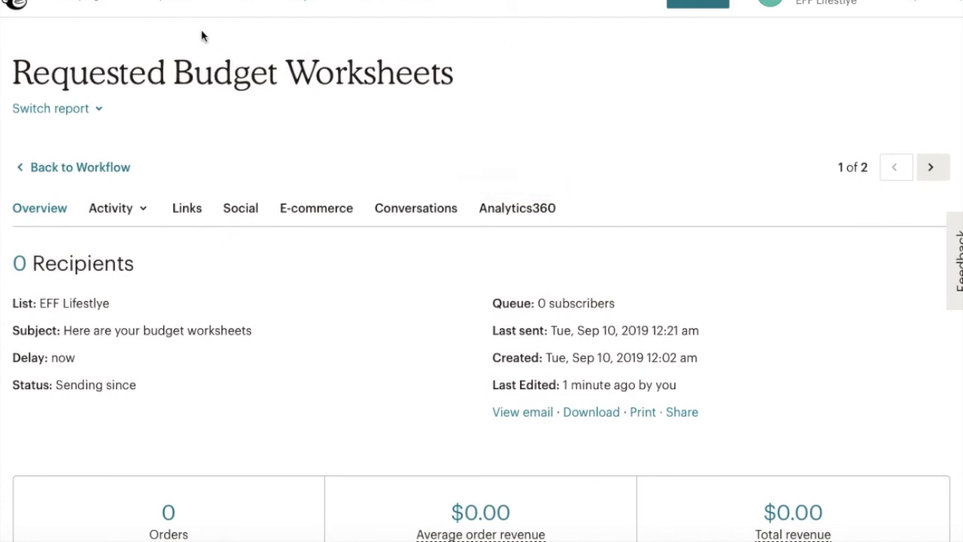